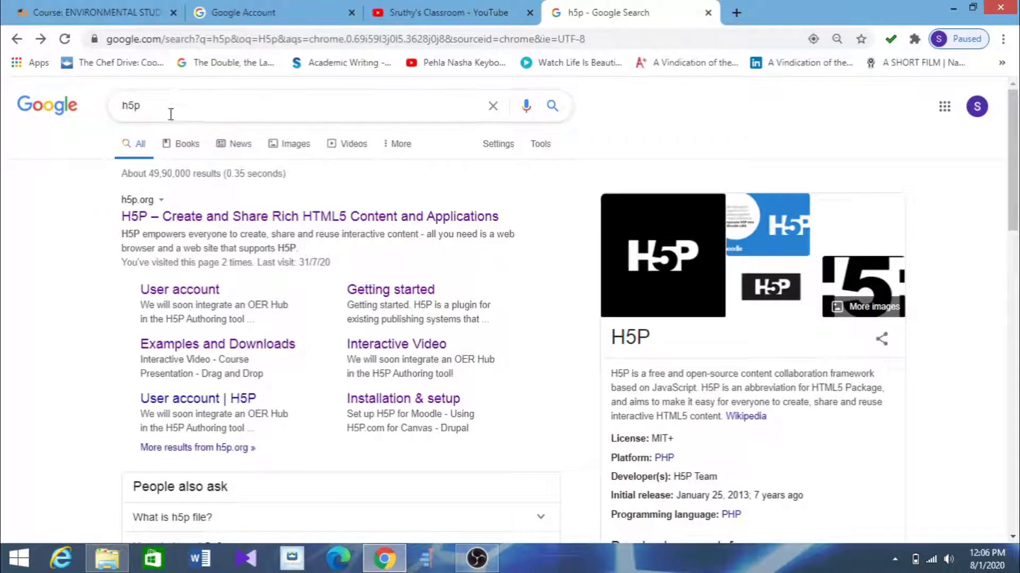
Open the H5P website from the search results and review the fields of its free account registration form
left_click(190, 216)
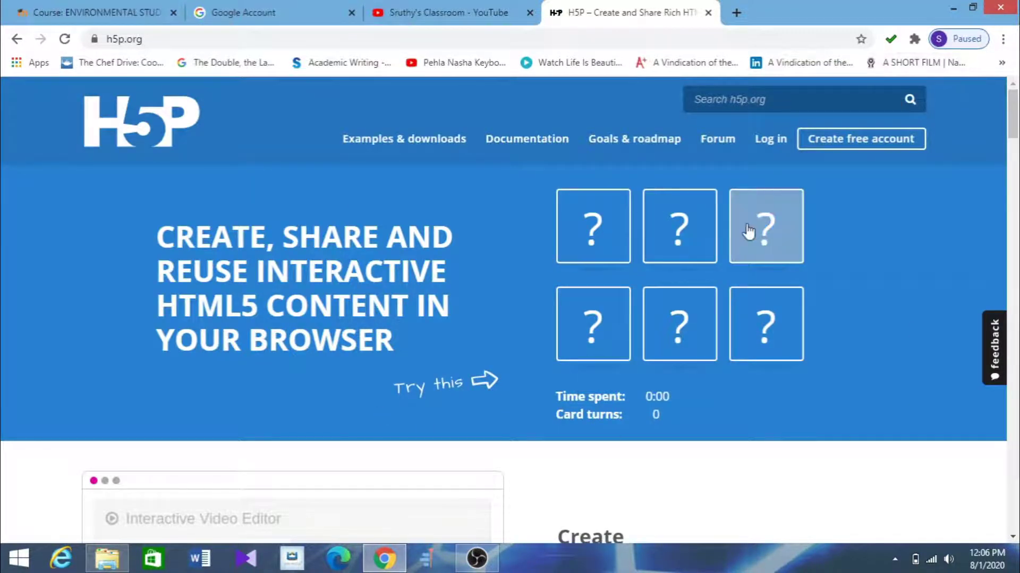
left_click(857, 145)
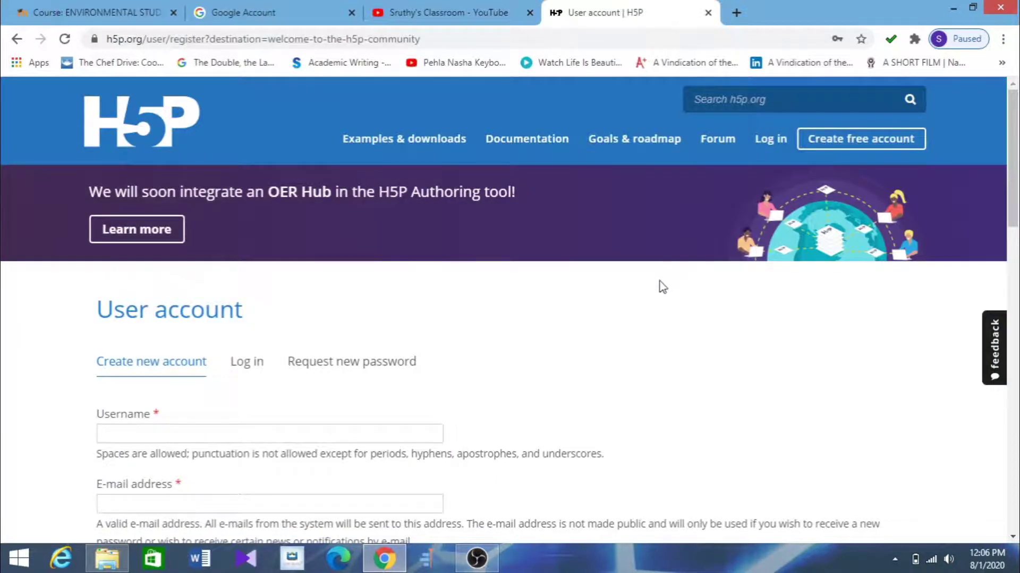
scroll(662, 287, "down", 9)
scroll(657, 290, "down", 2)
scroll(656, 290, "up", 10)
scroll(658, 296, "down", 7)
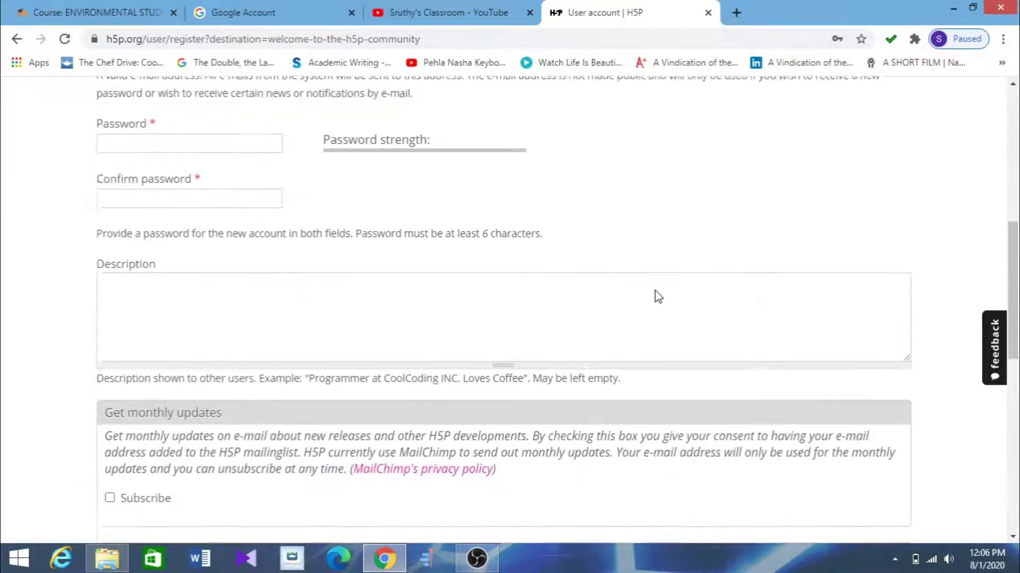
scroll(658, 296, "down", 8)
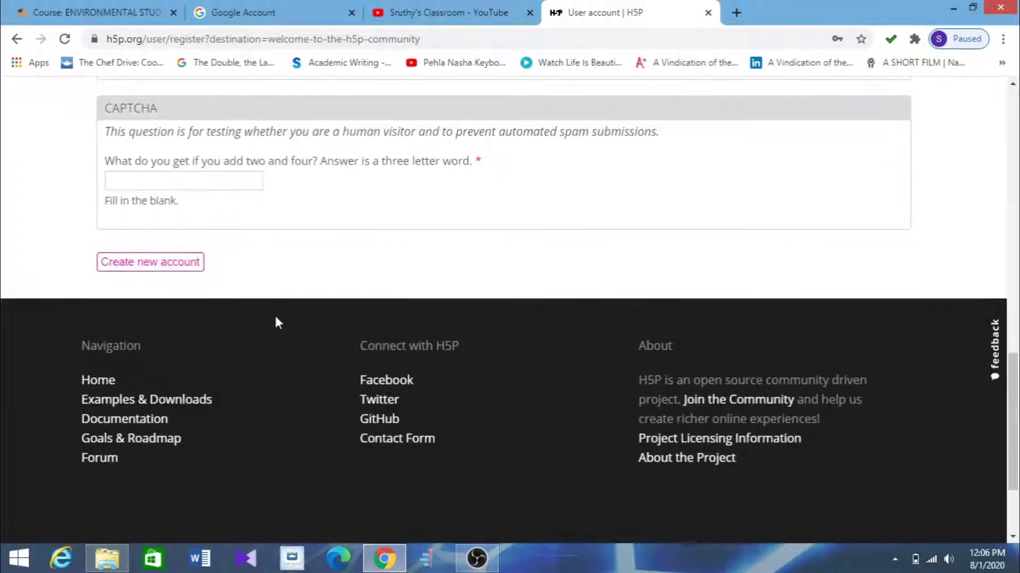
scroll(673, 266, "up", 15)
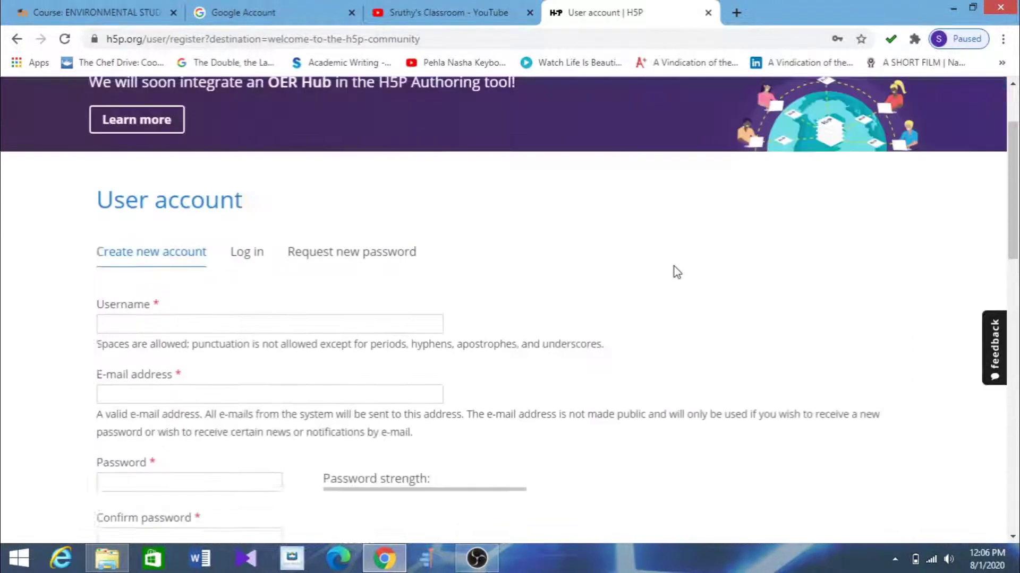
scroll(676, 272, "up", 1)
Log in to the existing H5P account with the prefilled username and password
left_click(761, 139)
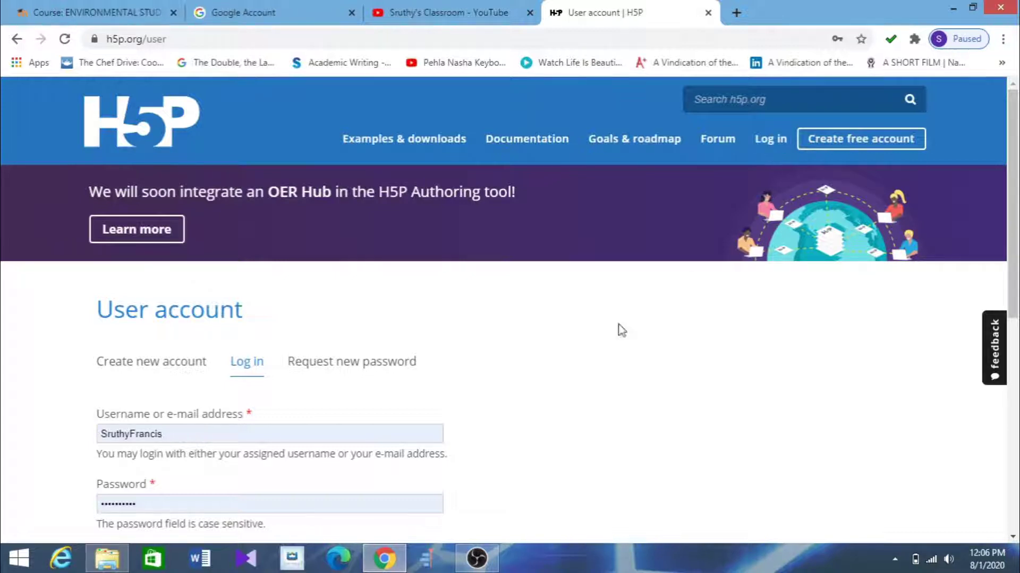
scroll(621, 319, "down", 3)
left_click(113, 419)
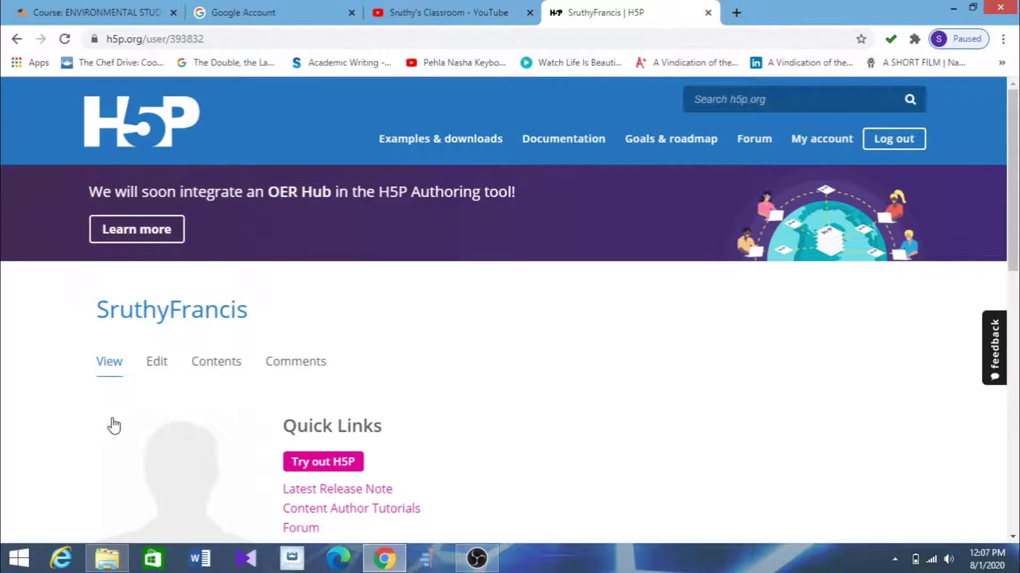
Start trying out H5P from the account page and choose Interactive Video as the content type
scroll(266, 420, "down", 1)
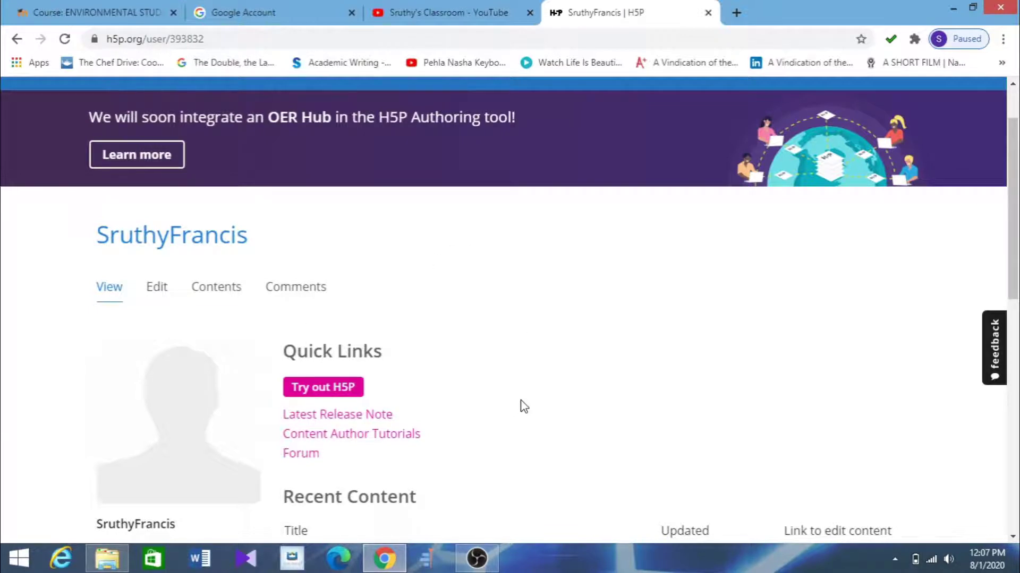
left_click(311, 396)
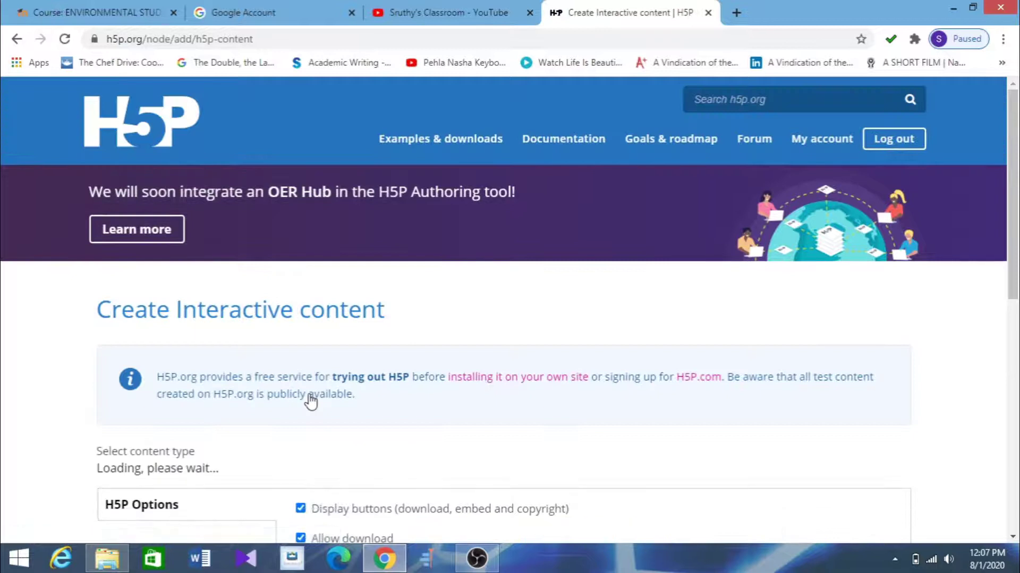
scroll(728, 351, "down", 4)
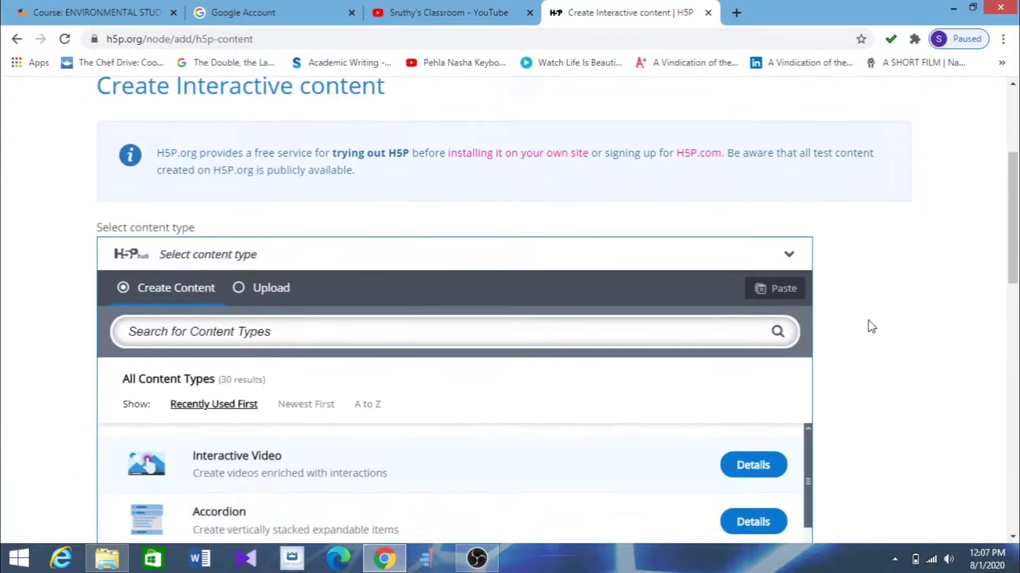
scroll(870, 326, "down", 3)
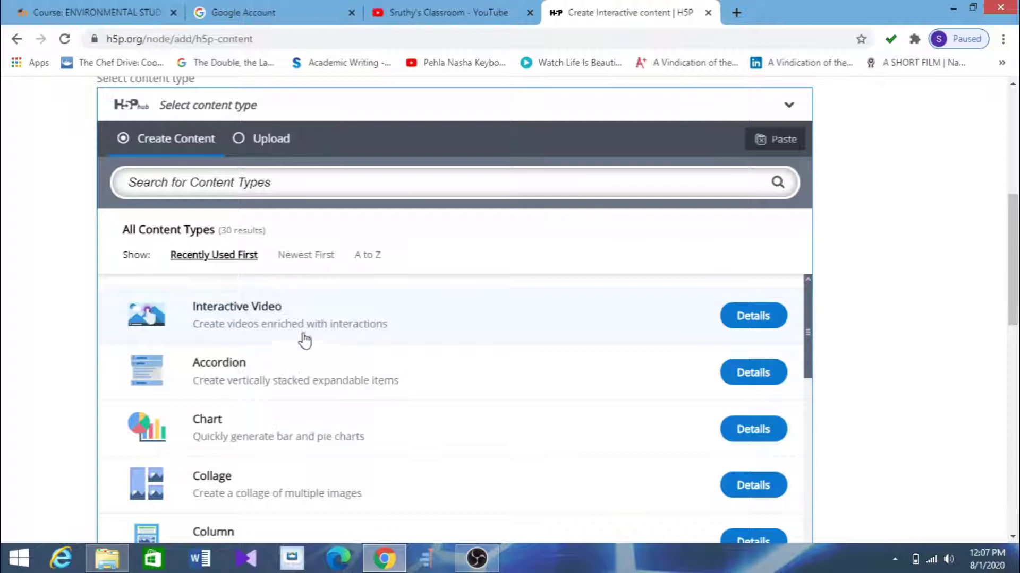
left_click(243, 311)
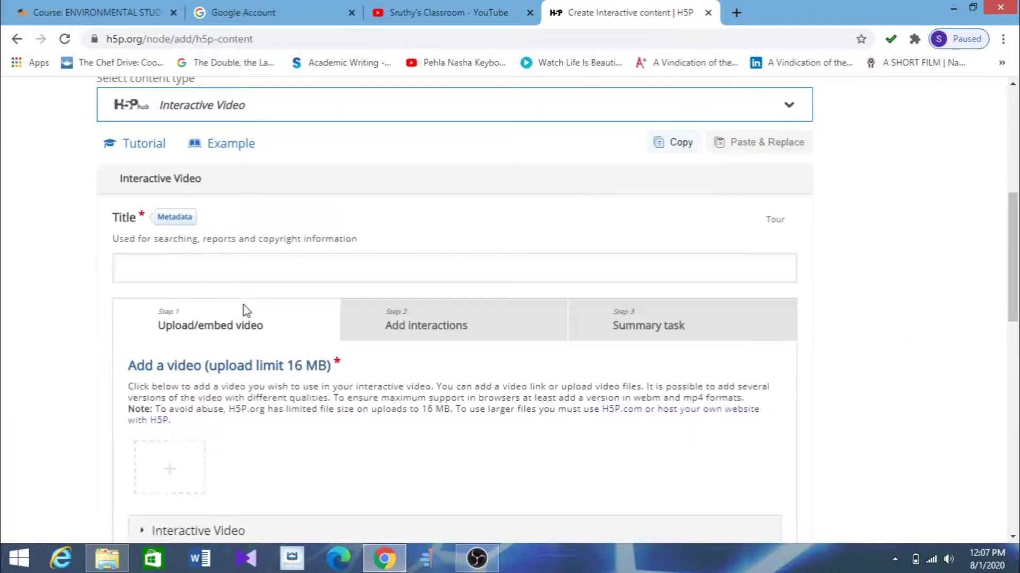
Title the interactive video "Human Rights Part 1"
scroll(350, 298, "up", 5)
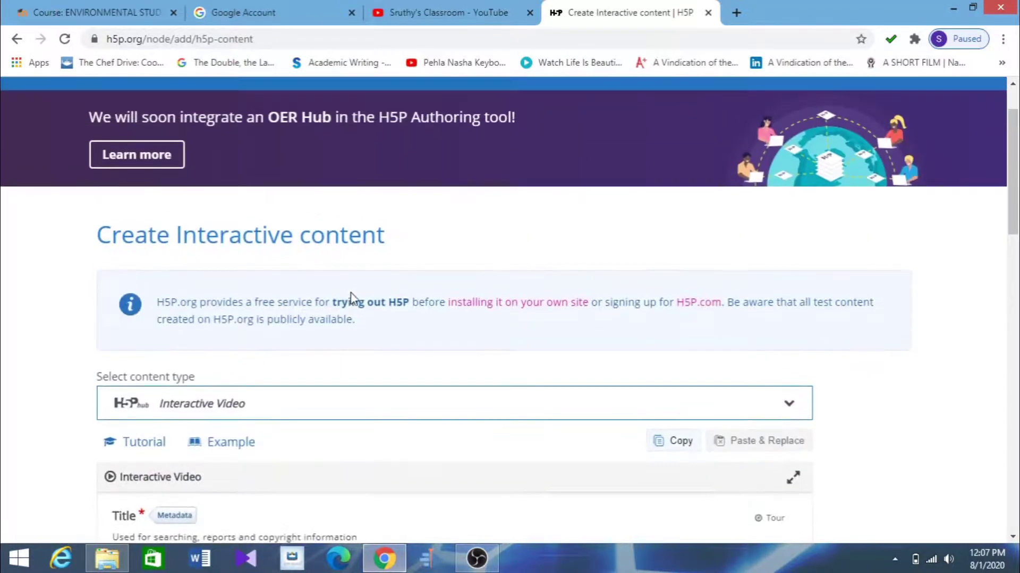
scroll(350, 298, "down", 2)
scroll(346, 332, "down", 1)
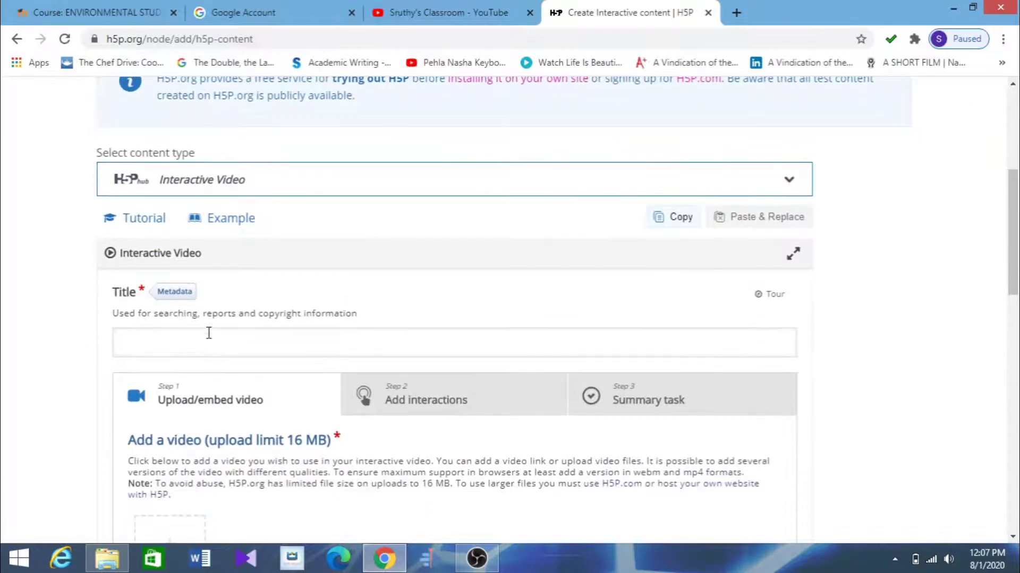
left_click(212, 352)
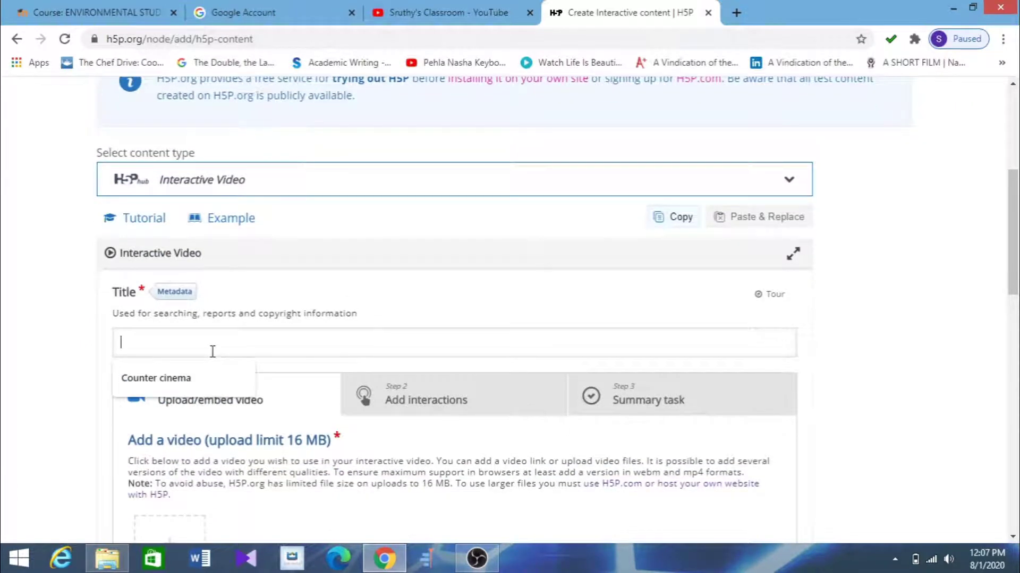
type("Huma")
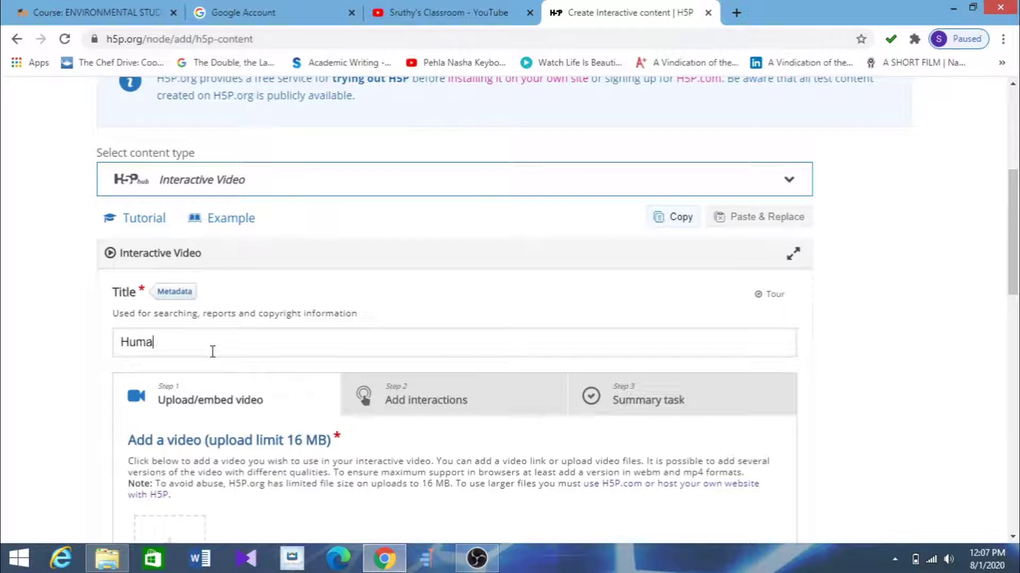
type("n Rights Part 1")
Open the options for adding a video by file upload or source link
scroll(425, 230, "down", 2)
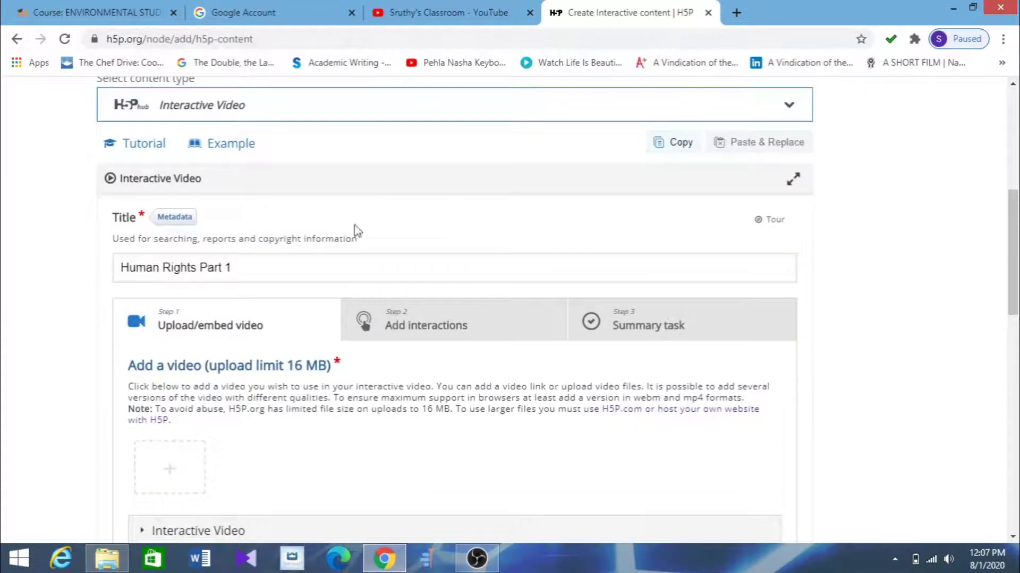
scroll(252, 336, "down", 1)
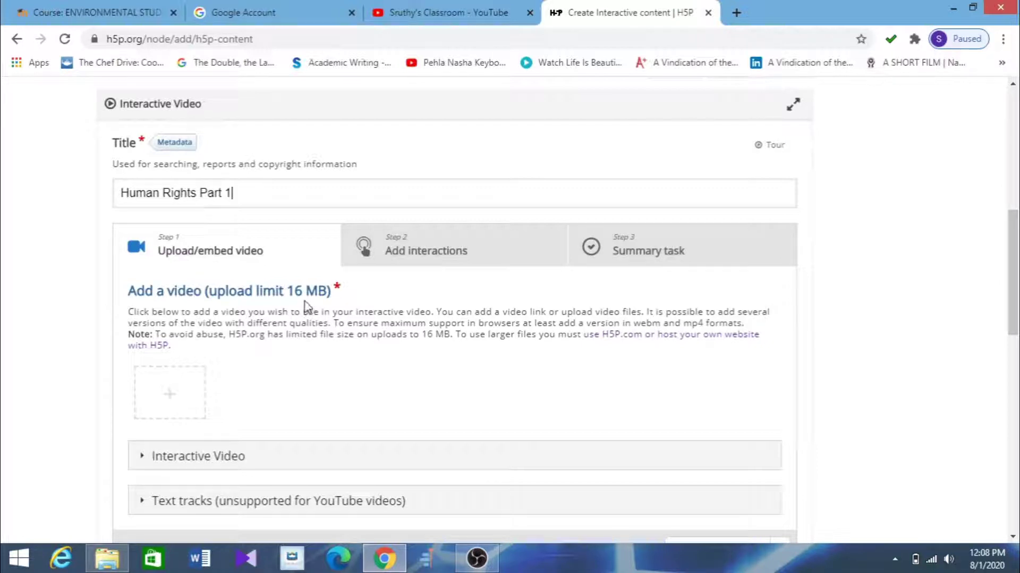
left_click(171, 397)
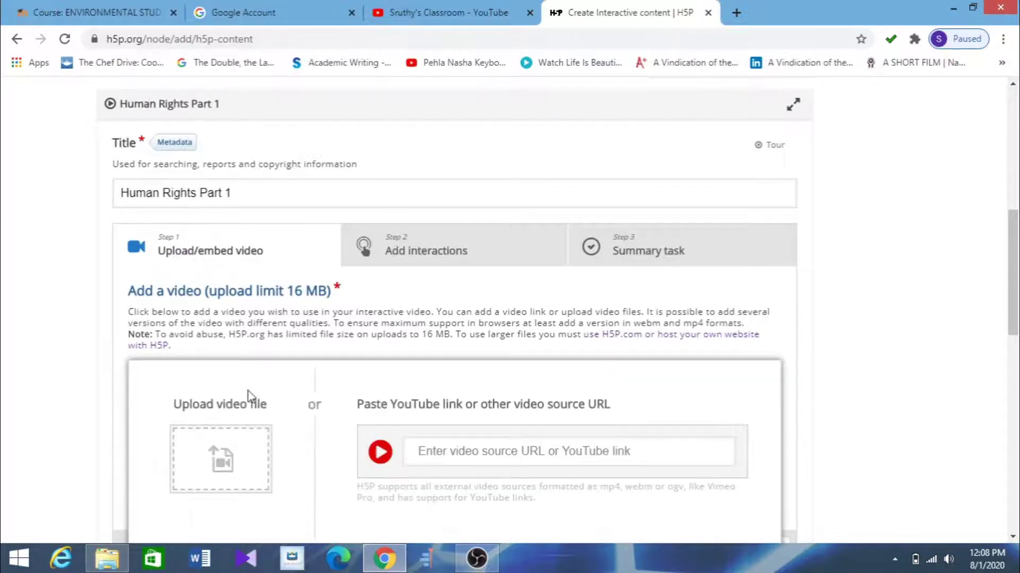
scroll(483, 383, "down", 1)
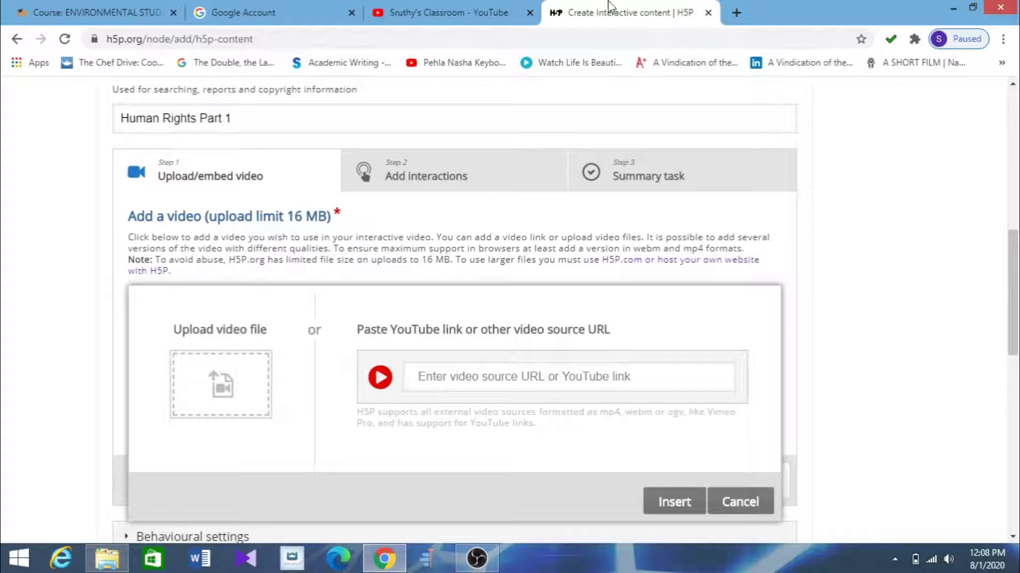
Switch to YouTube, open the "Human Rights Introduction- Lecture 1" video, pause it and copy its link
left_click(480, 15)
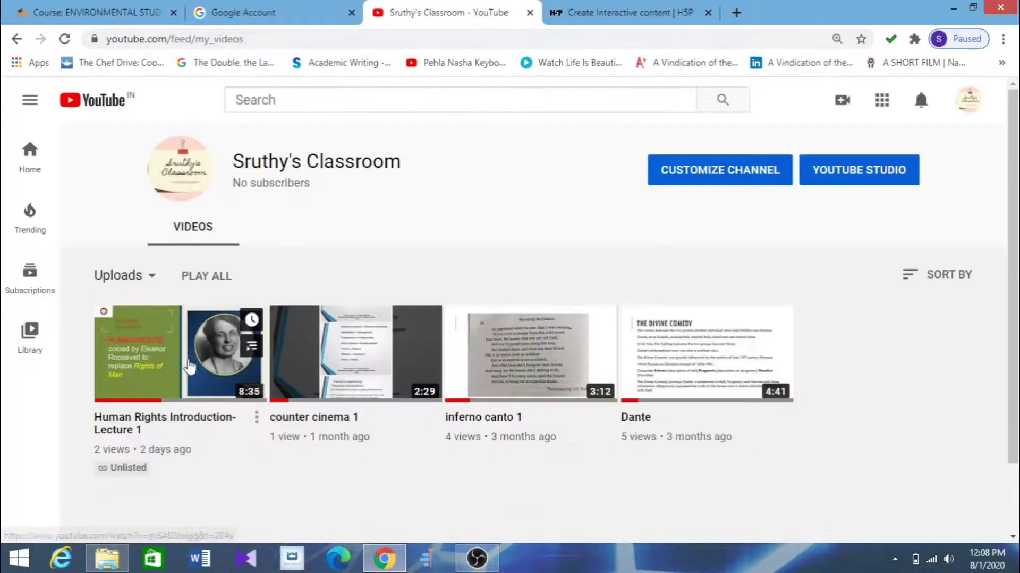
left_click(167, 353)
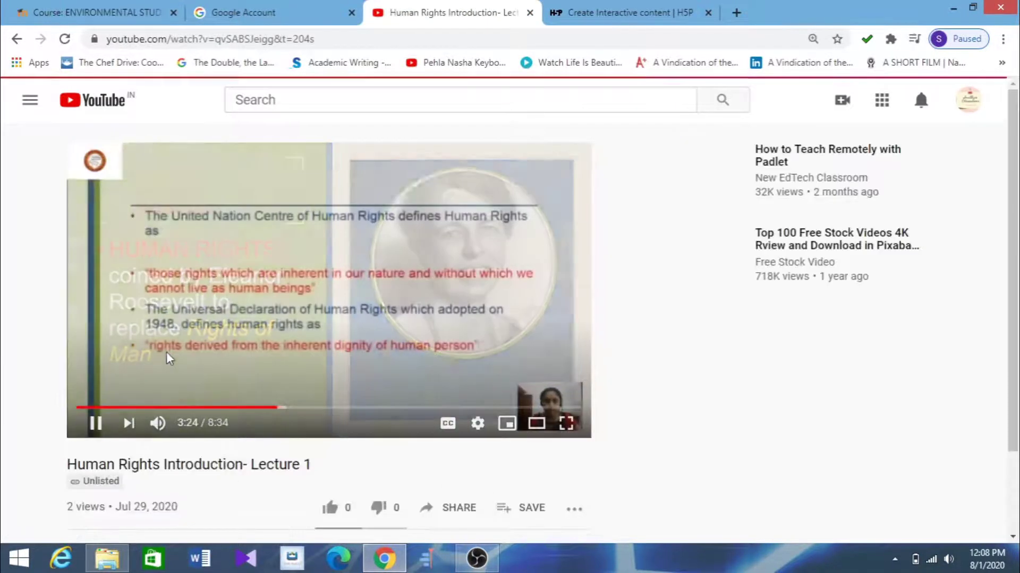
left_click(96, 423)
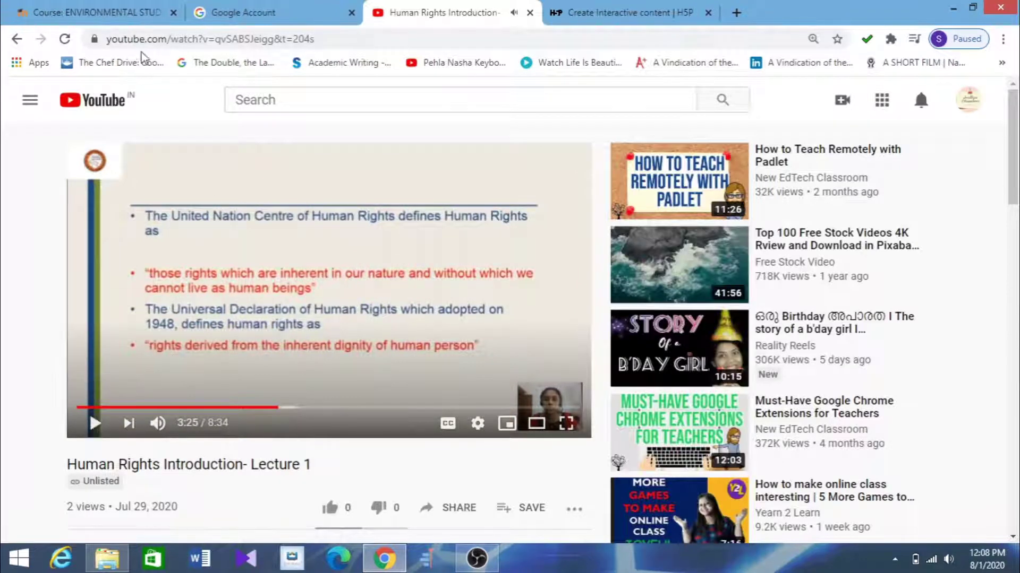
left_click_drag(107, 40, 344, 31)
key("ctrl+c")
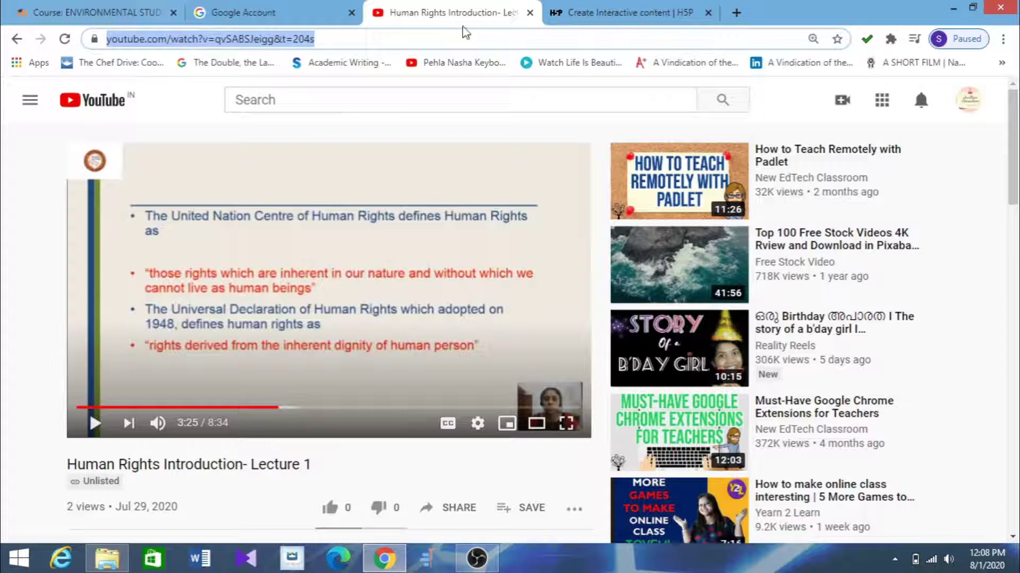
Return to the H5P editor, paste the YouTube link as the video source and insert it
left_click(609, 10)
left_click(504, 376)
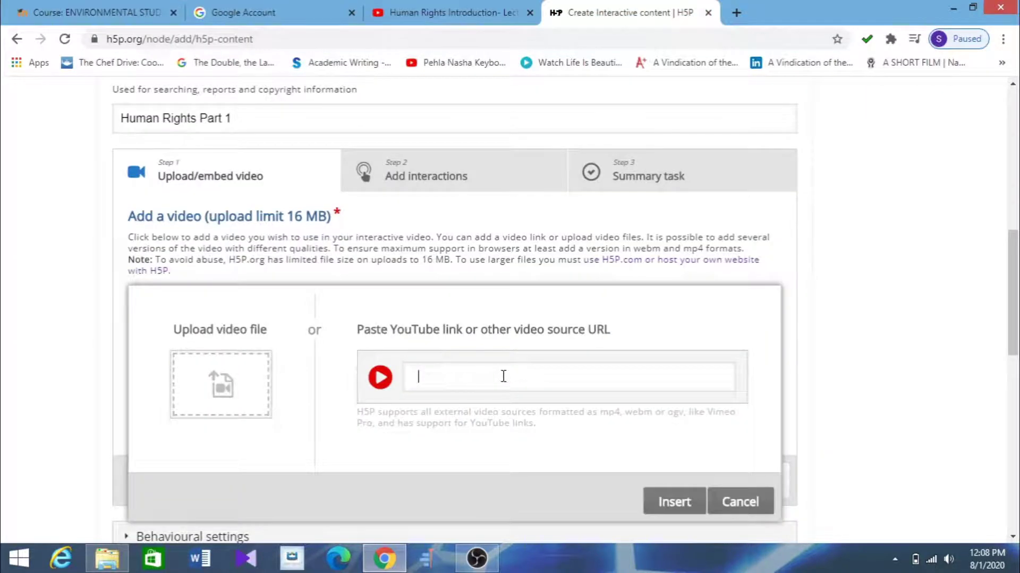
key("ctrl+v")
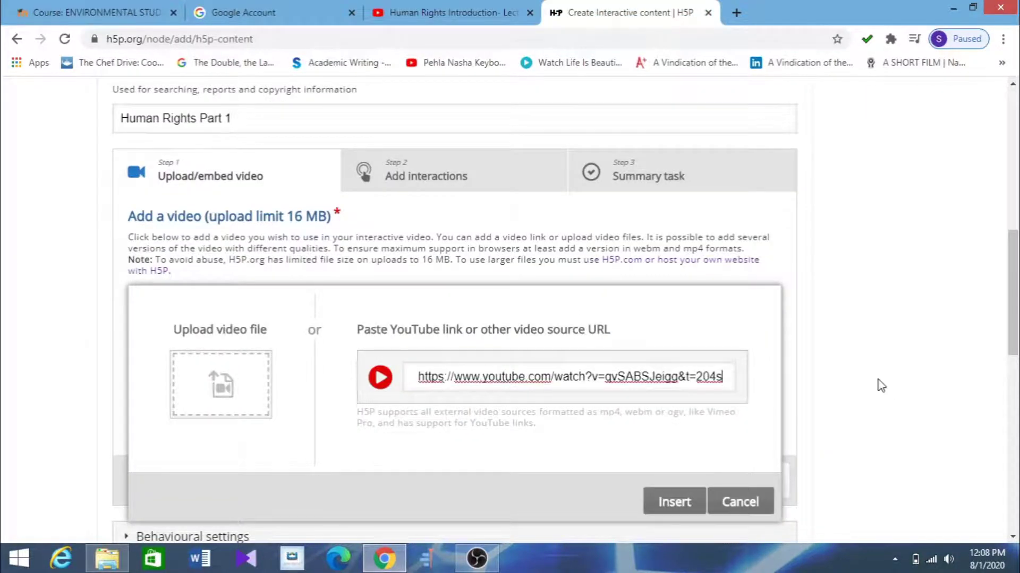
scroll(873, 393, "down", 1)
left_click(673, 431)
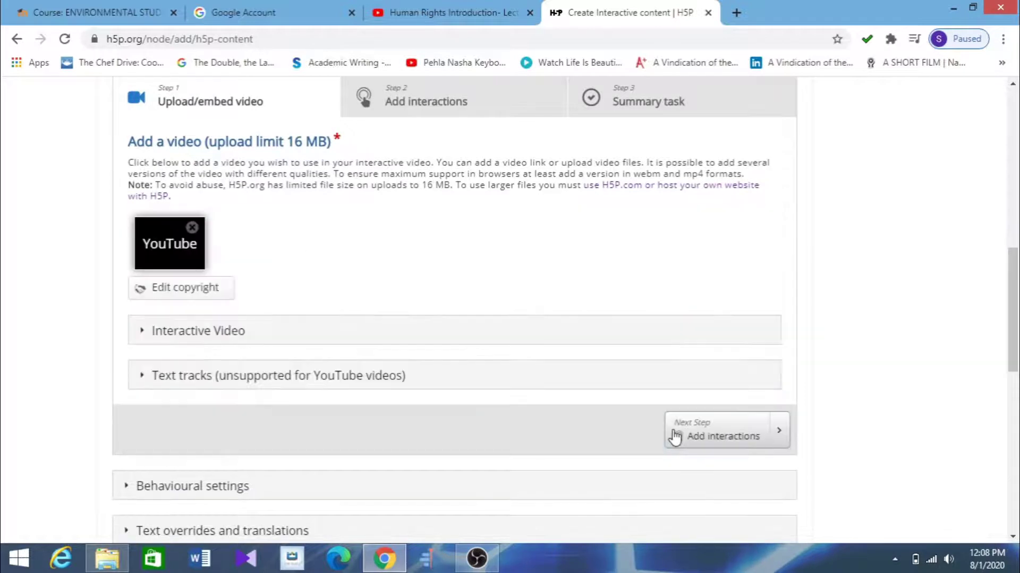
Open the inserted video's copyright details and set the title to "Human Rights Part 1"
left_click(210, 301)
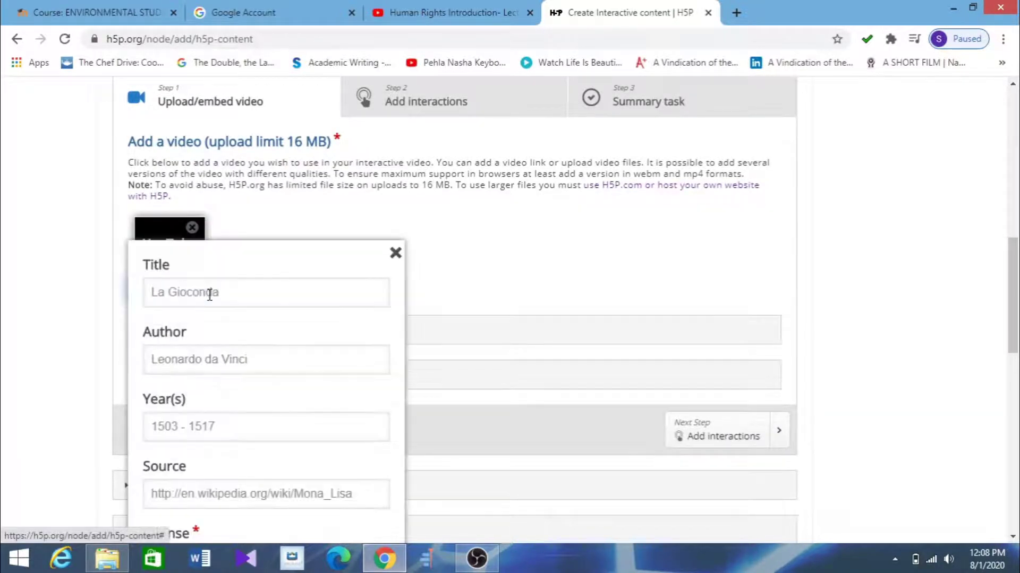
left_click(300, 299)
type("H")
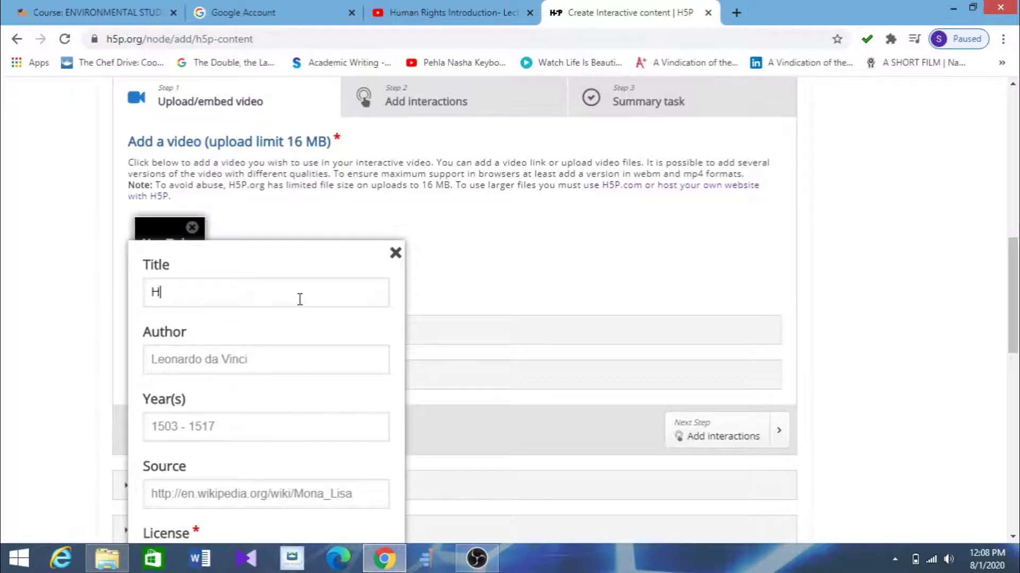
type("uman Rights")
key("Home")
type("part")
key("BackSpace")
key("BackSpace")
key("BackSpace")
key("BackSpace")
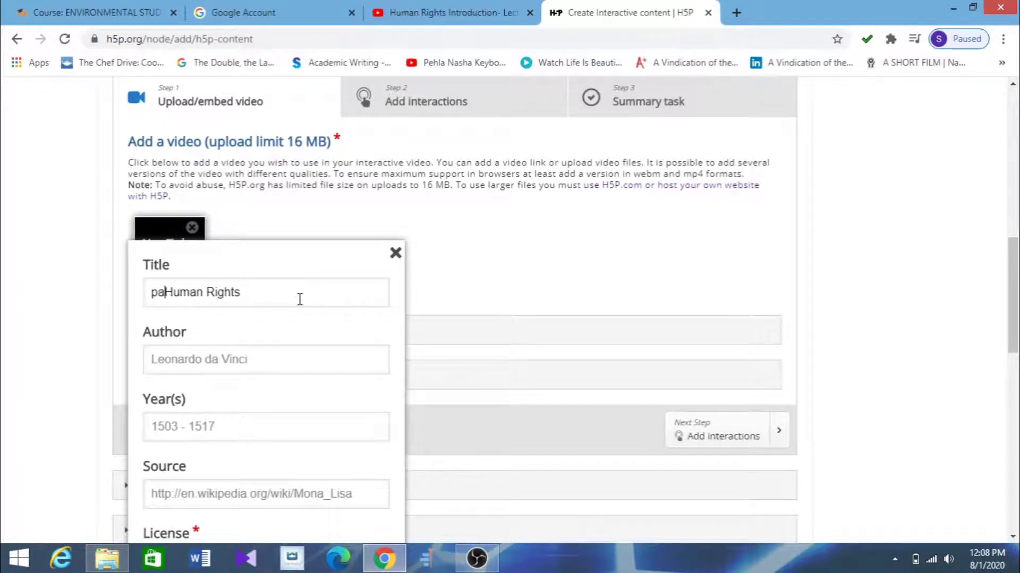
key("Right")
key("Right")
key("Right")
key("Right")
key("Right")
key("Right")
key("Right")
key("Right")
key("Right")
type("Part 1")
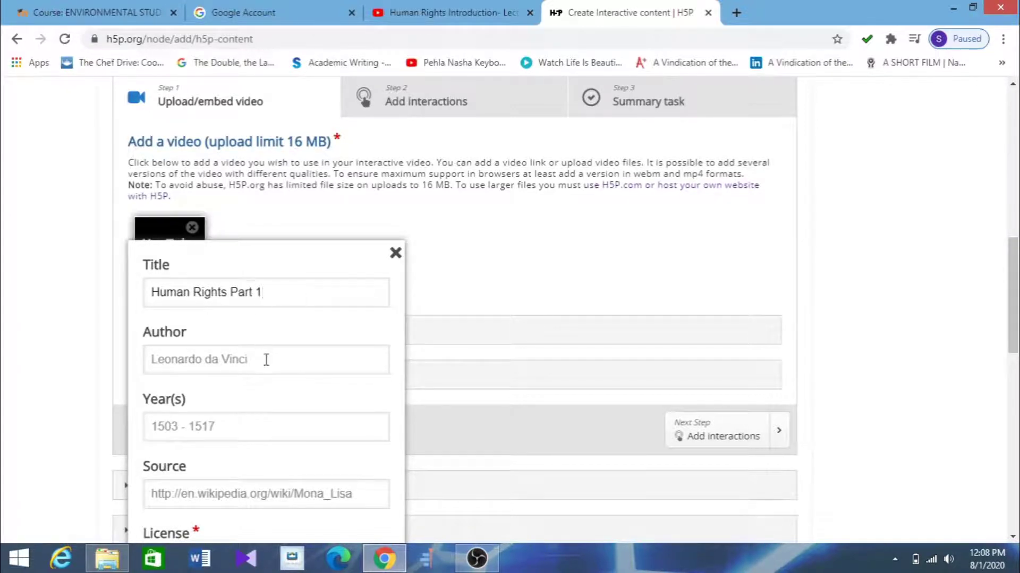
Enter the author's full name in the video's copyright details
left_click(264, 359)
type("Sru")
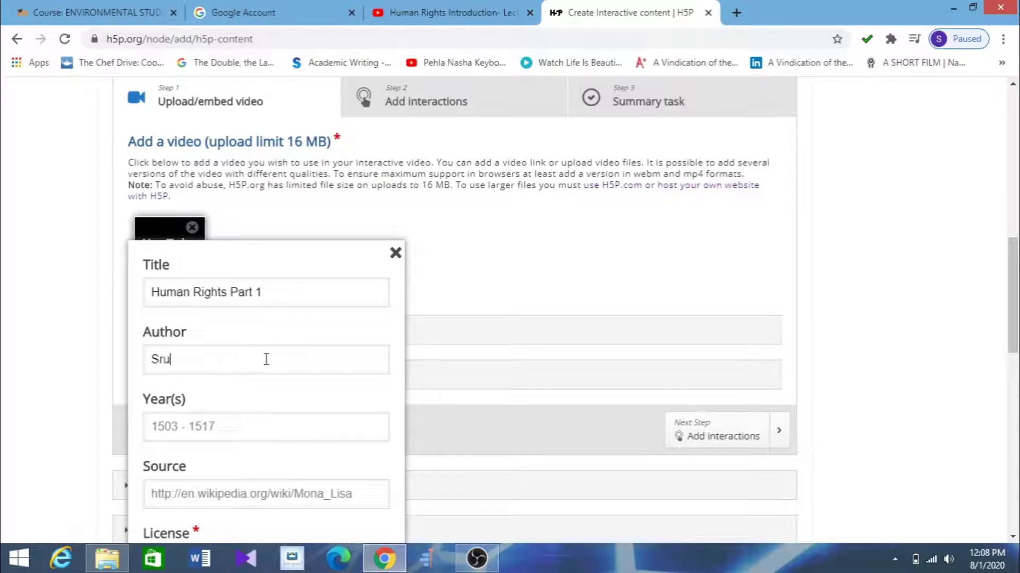
type("thy Francis M")
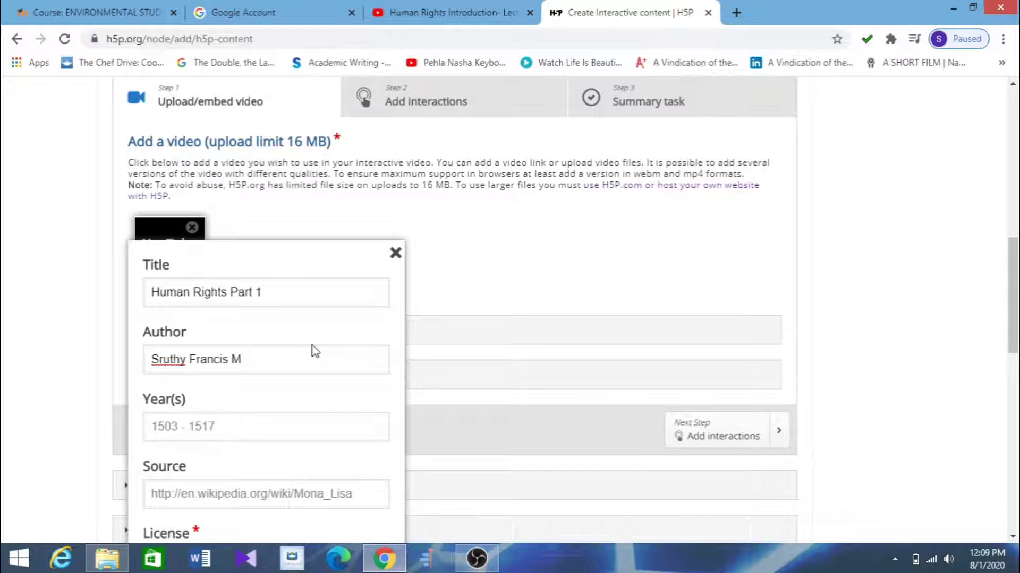
Check the lecture's publication date on YouTube, then return to the H5P copyright details and set the year to 2020
left_click(451, 12)
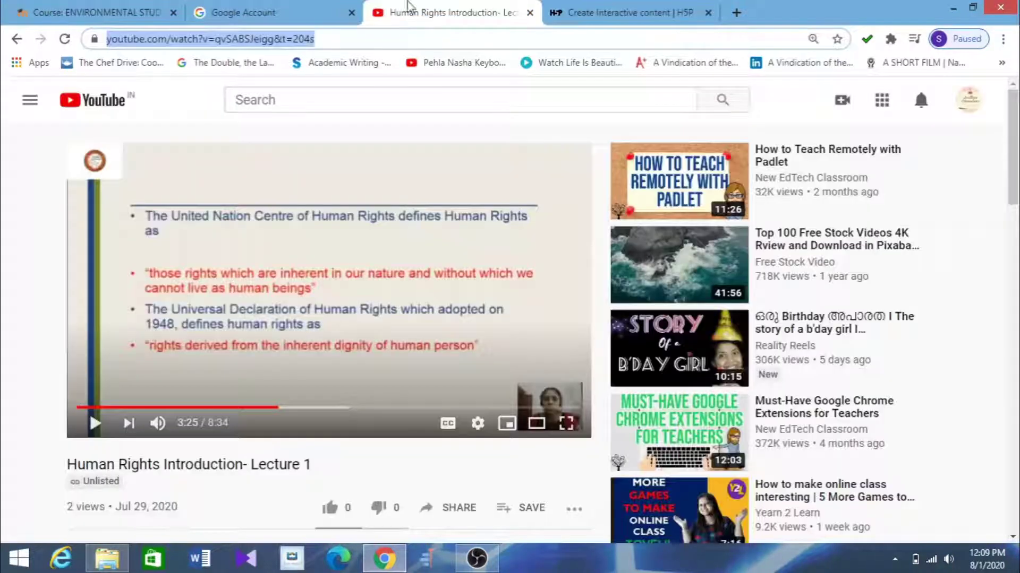
scroll(333, 394, "down", 3)
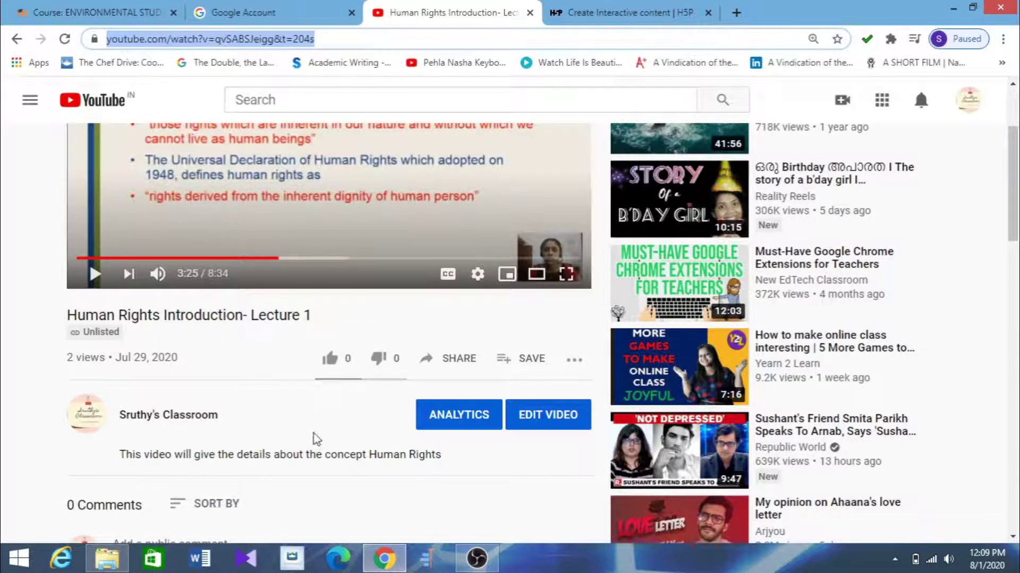
left_click(624, 12)
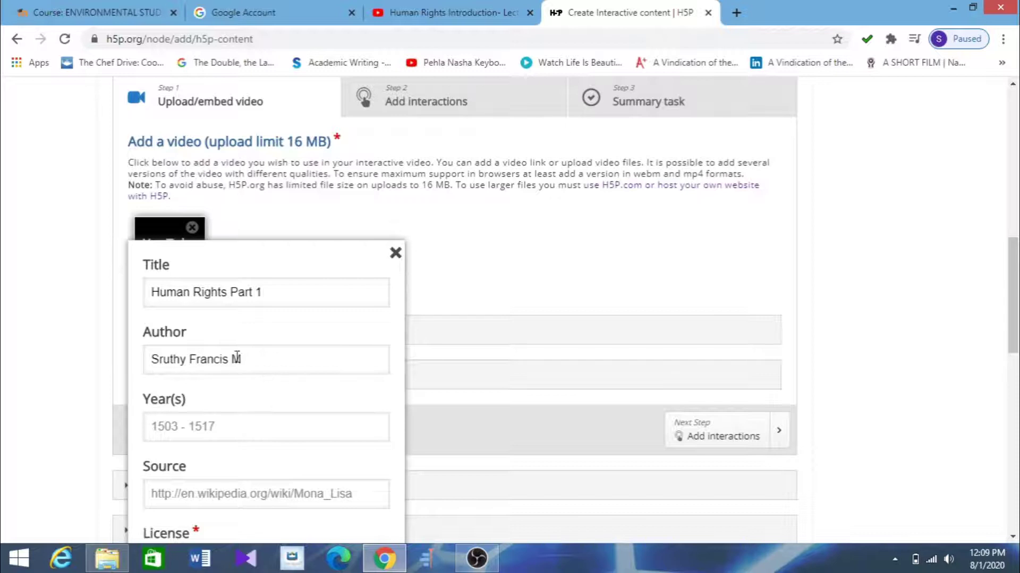
left_click(221, 424)
type("2020")
Copy the lecture's link from YouTube and paste it as the source in the H5P video's copyright details
left_click(235, 501)
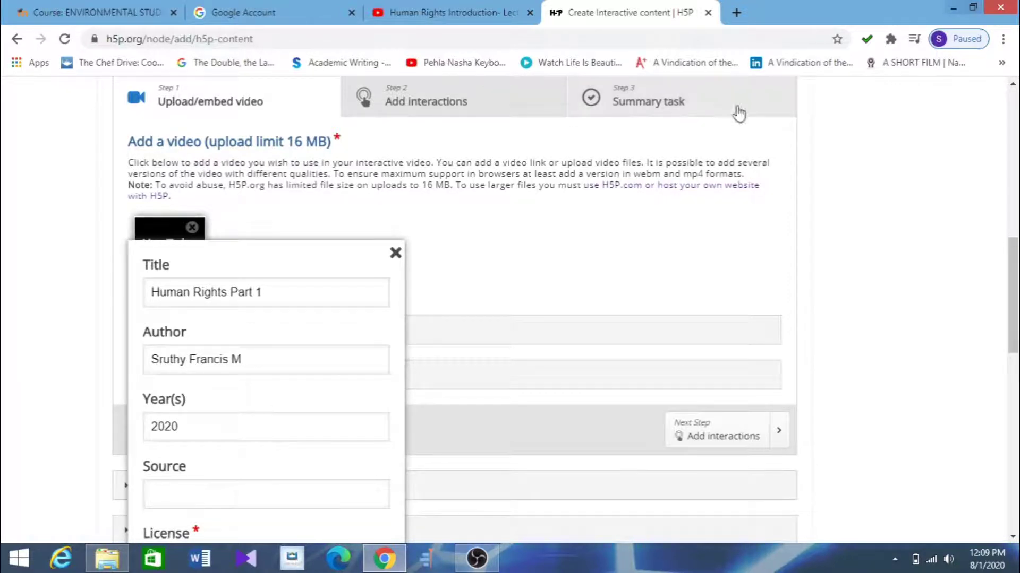
left_click(481, 13)
scroll(349, 94, "up", 1)
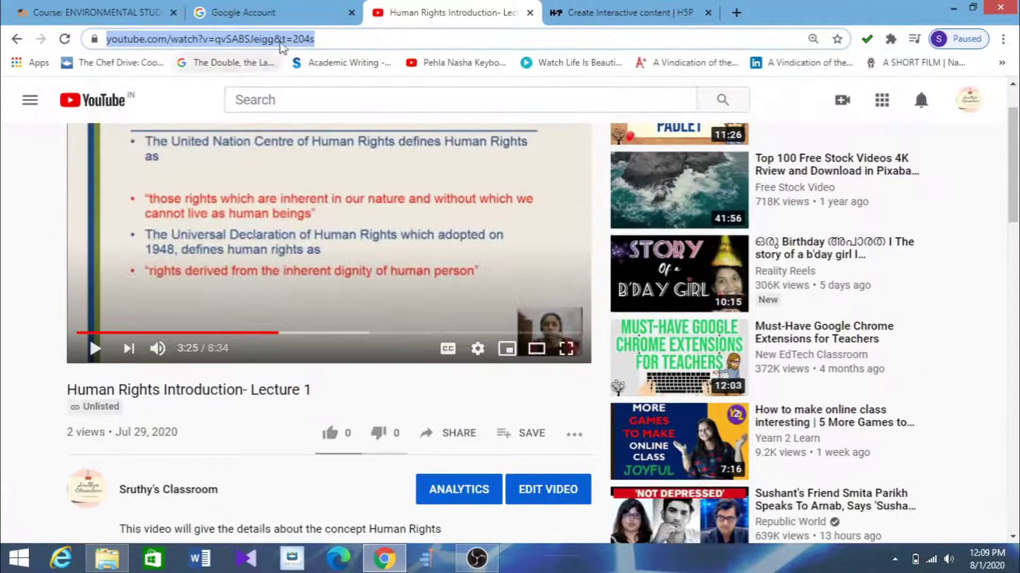
right_click(283, 39)
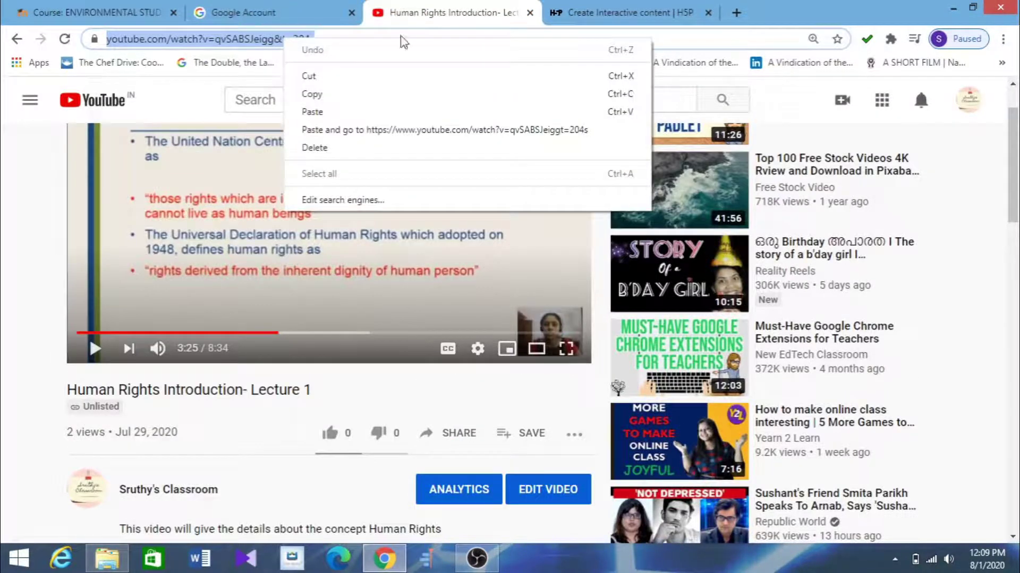
left_click(387, 94)
left_click(621, 10)
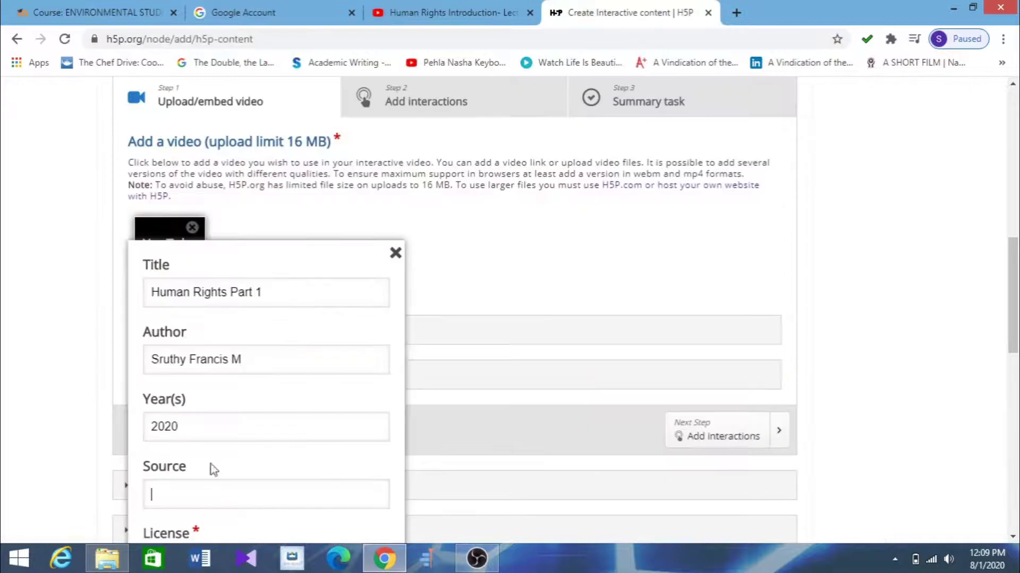
key("ctrl+v")
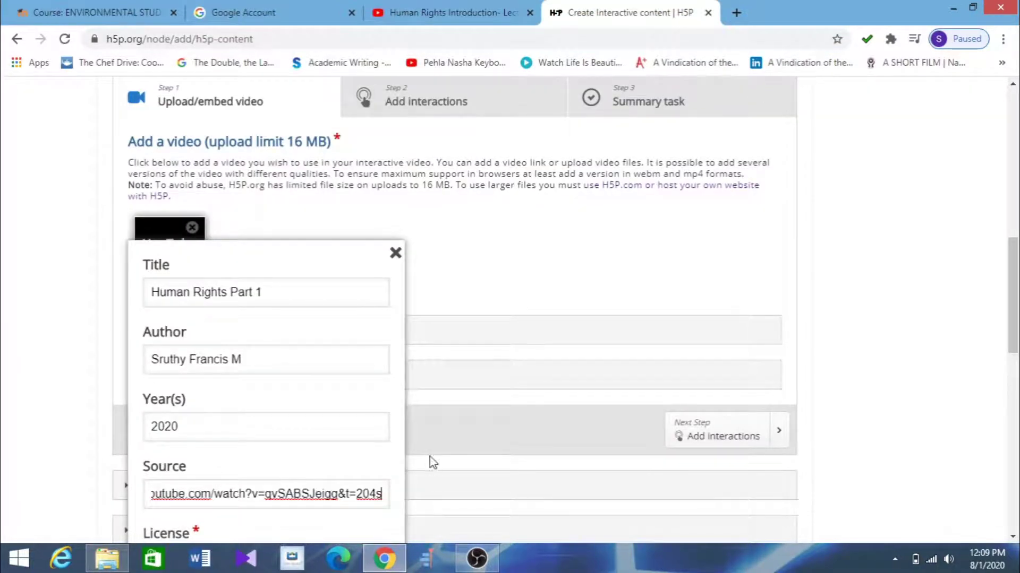
Keep the license set to Undisclosed and close the video's copyright details
scroll(920, 295, "down", 1)
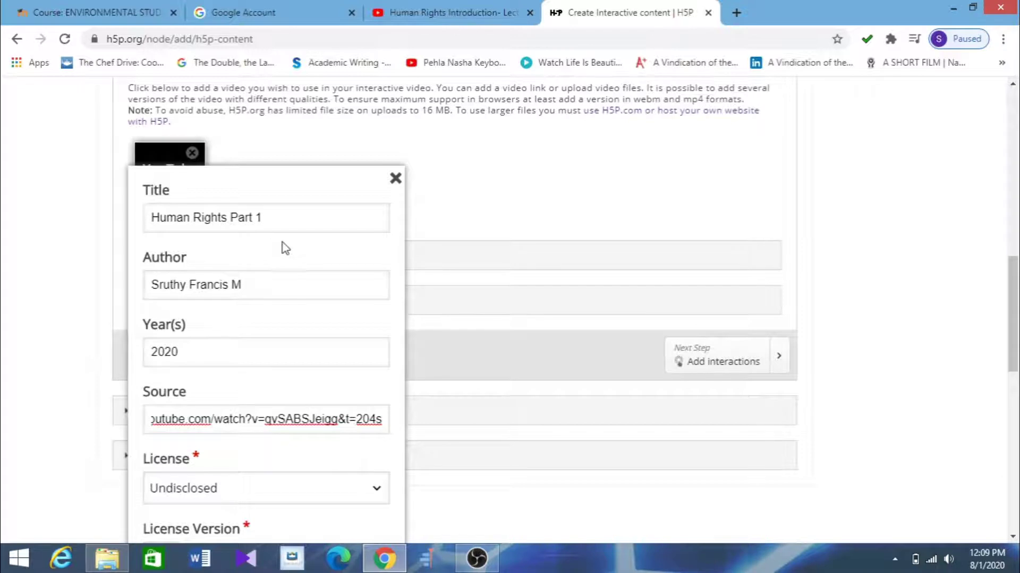
left_click(376, 492)
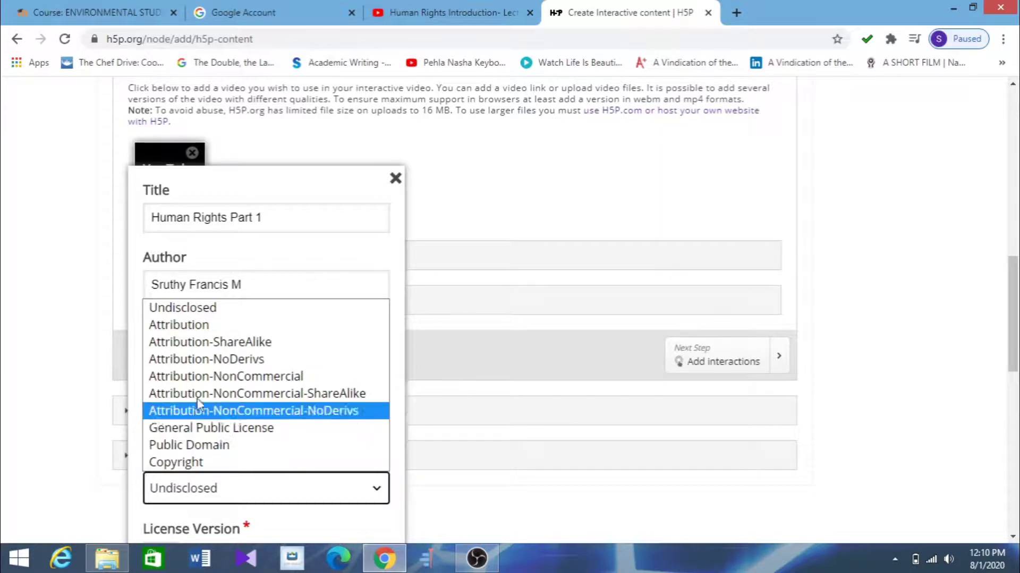
left_click(186, 309)
scroll(308, 502, "down", 4)
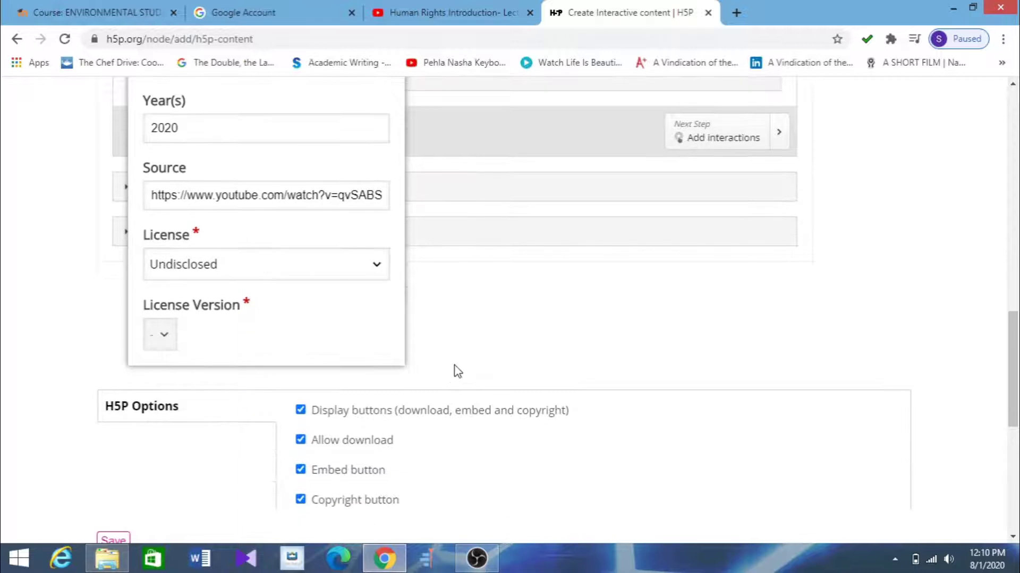
scroll(462, 357, "up", 4)
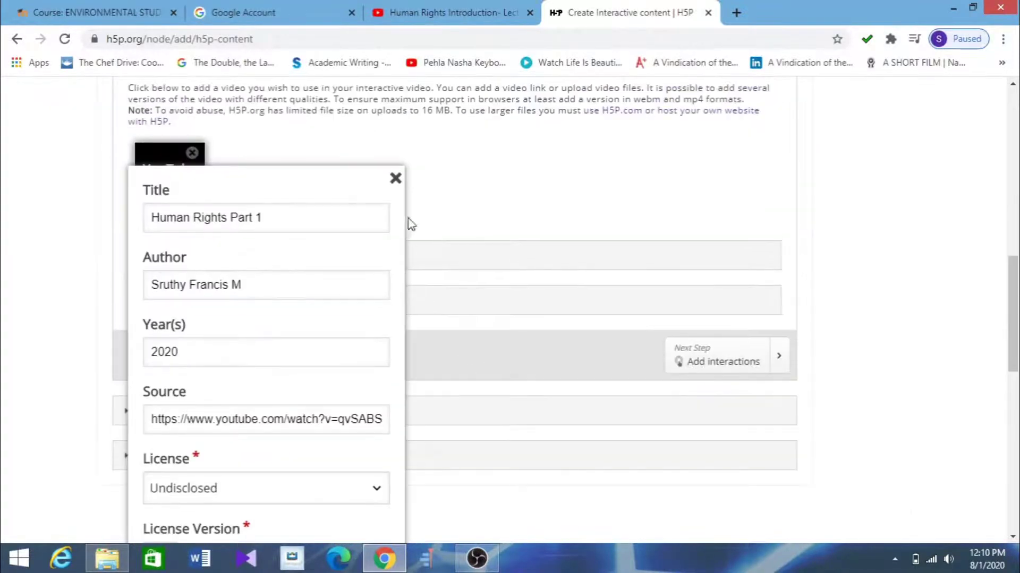
left_click(395, 178)
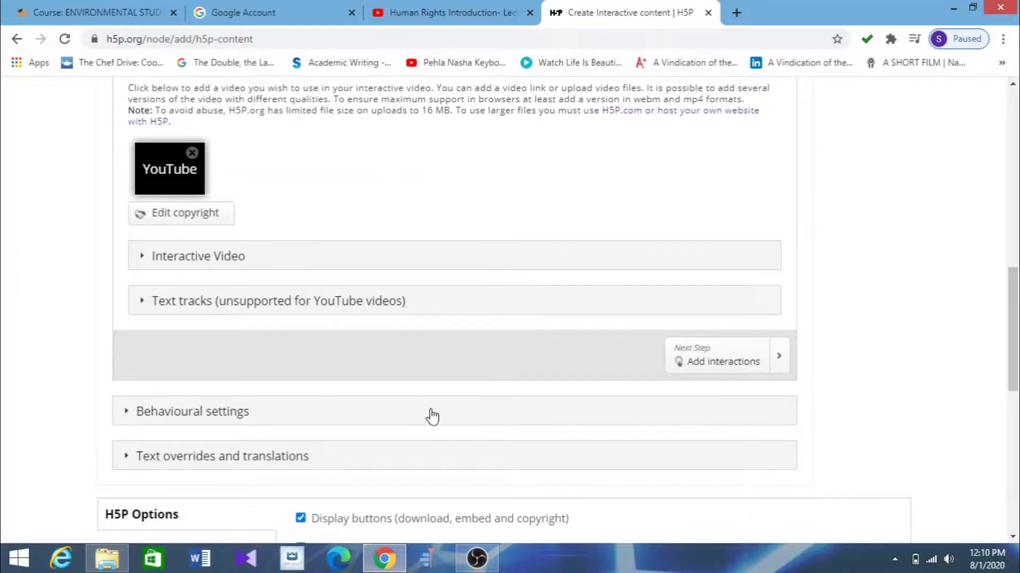
Go to the Add interactions step and look over the video and its available interaction types
scroll(403, 257, "up", 3)
left_click(476, 179)
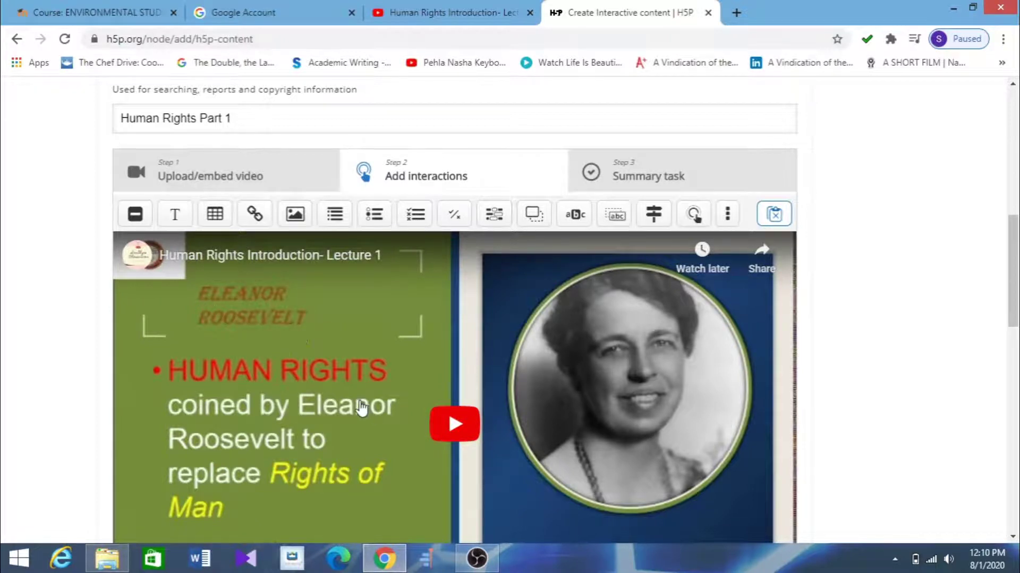
scroll(392, 367, "down", 1)
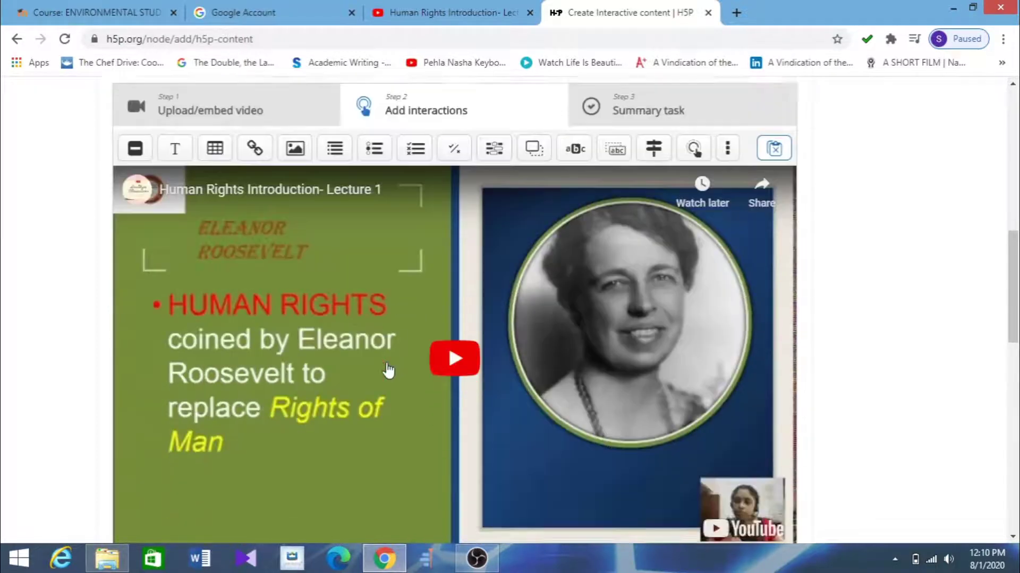
scroll(258, 341, "up", 1)
scroll(458, 347, "down", 1)
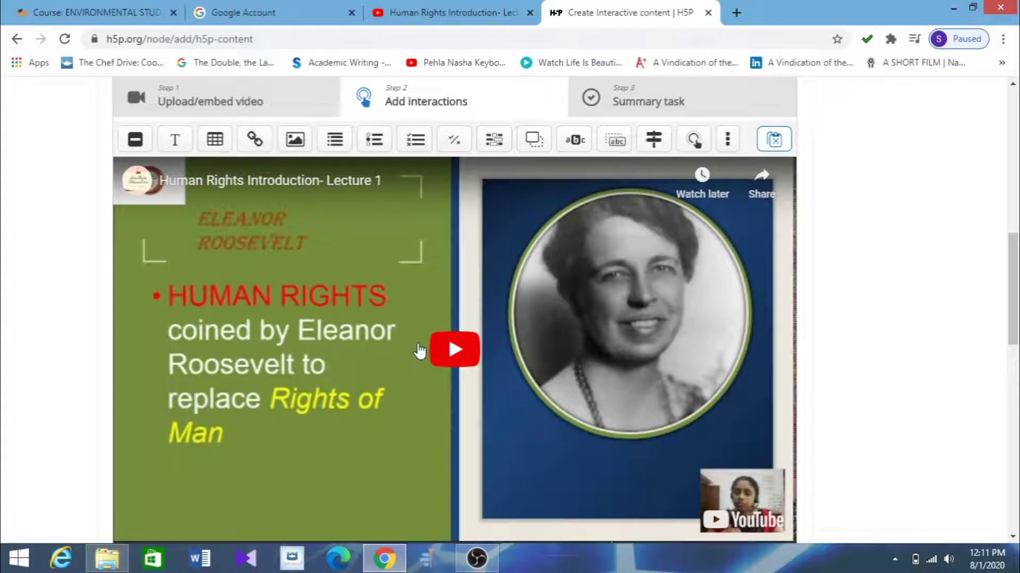
scroll(743, 298, "down", 1)
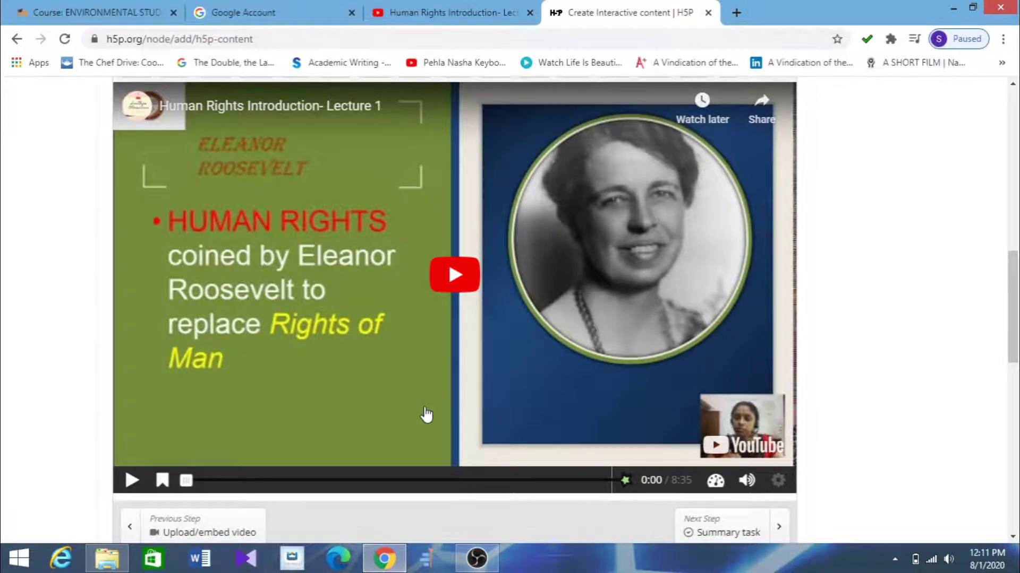
scroll(427, 414, "up", 1)
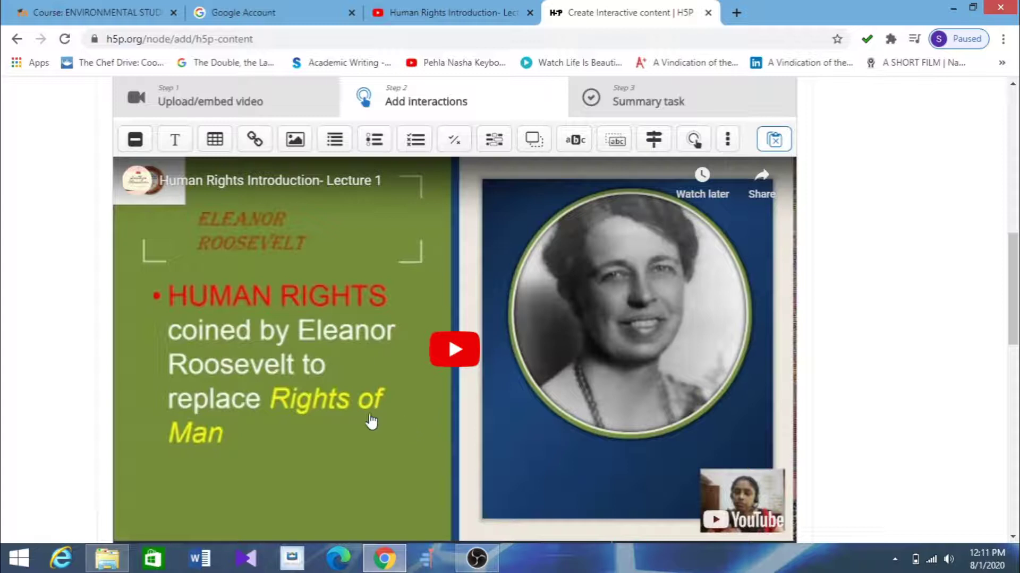
Add a Text interaction at the start of the video and set it to display as a poster
left_click(179, 141)
scroll(235, 323, "up", 3)
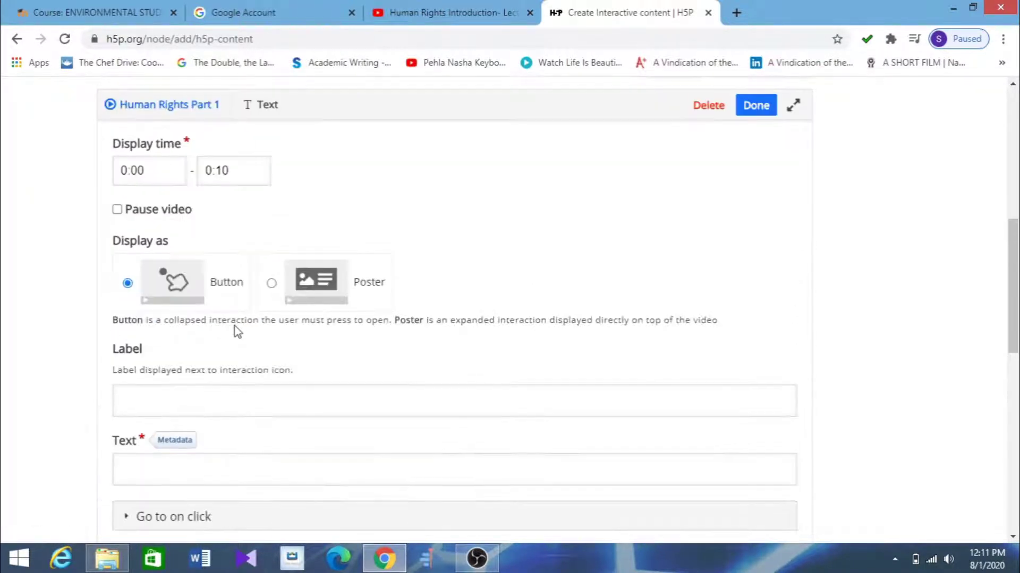
scroll(192, 246, "up", 1)
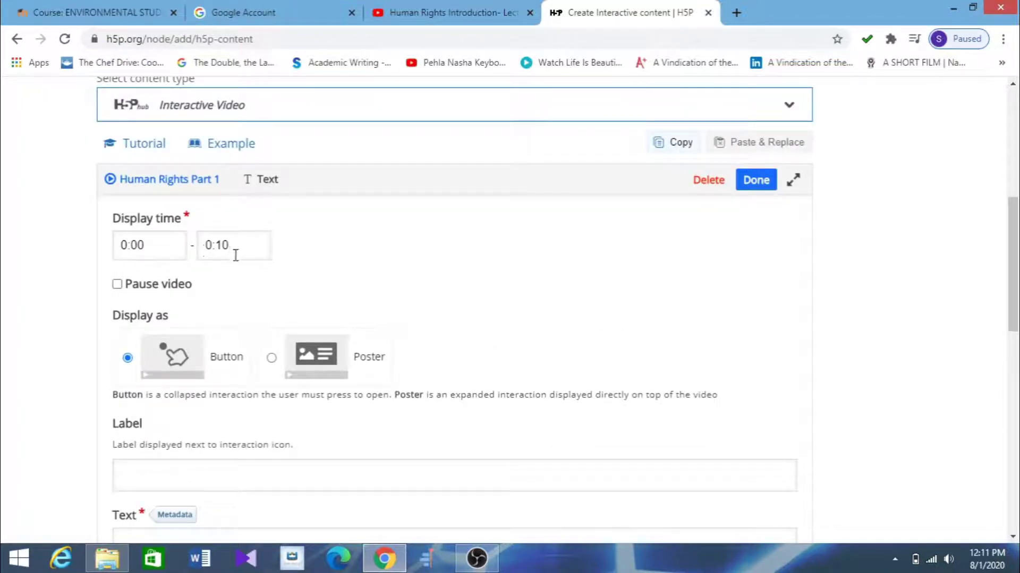
scroll(237, 250, "up", 2)
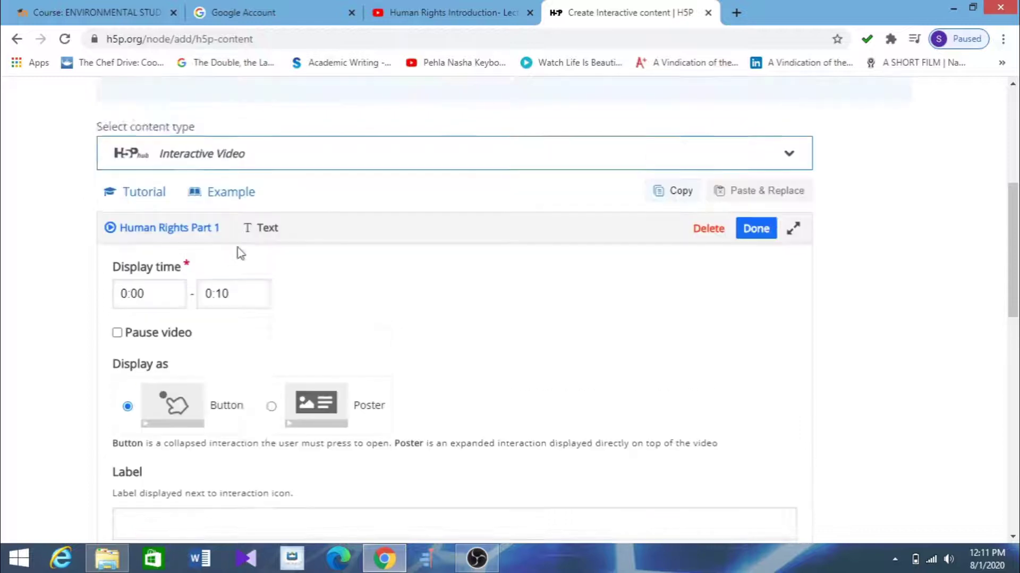
scroll(237, 249, "down", 2)
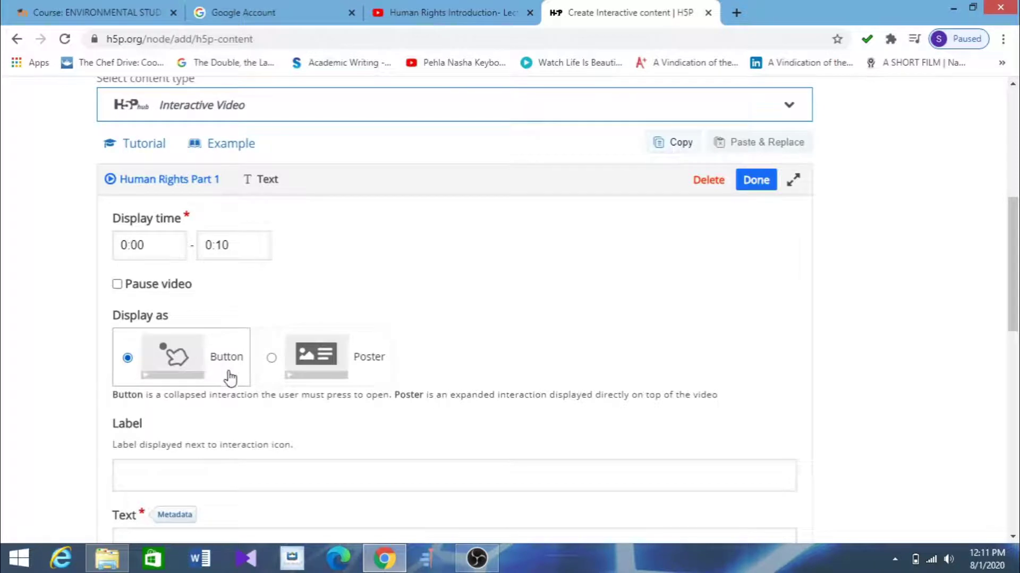
left_click(345, 377)
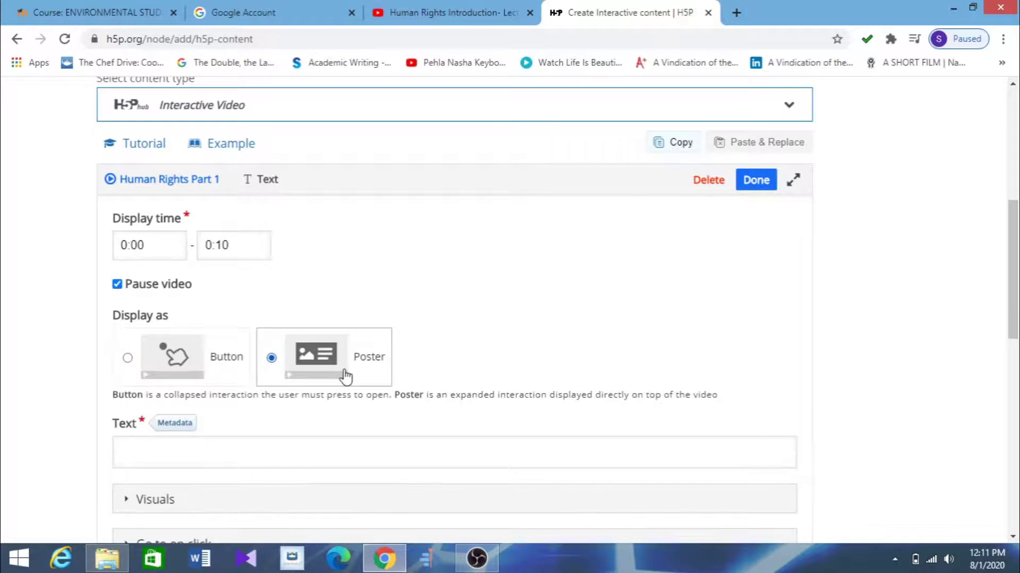
Enter the poster text "What are Human Rights ? Dear students we will explore more about Human Rights."
scroll(503, 366, "down", 1)
scroll(504, 367, "down", 1)
left_click(260, 380)
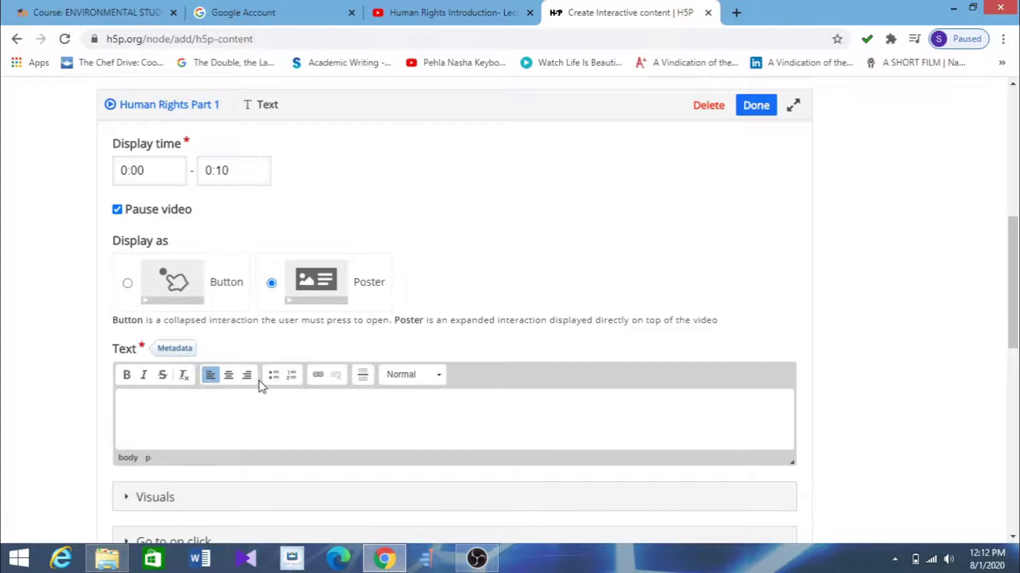
type("What are Human Rights ")
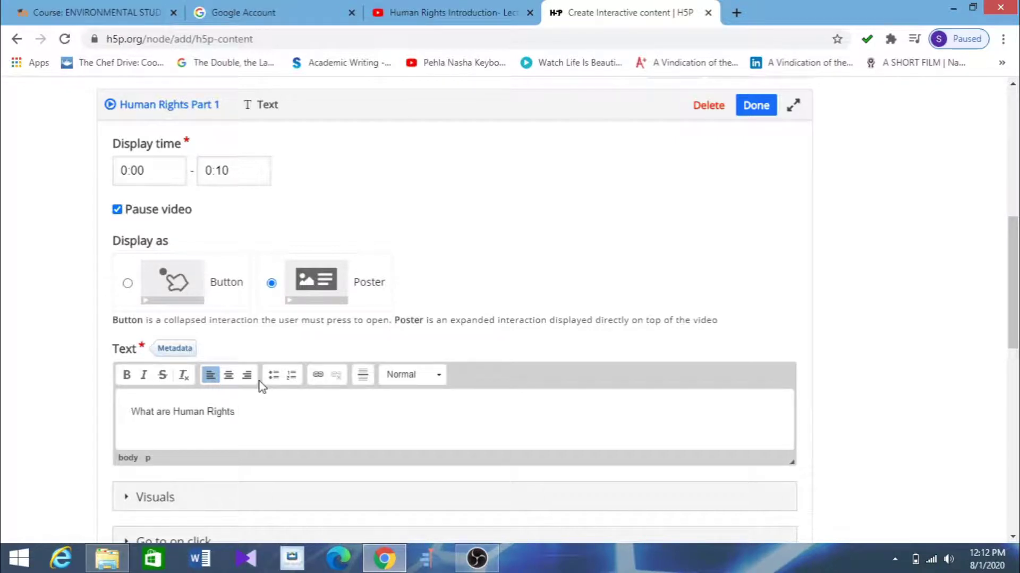
type("/")
key("BackSpace")
type("? Dear students W")
key("BackSpace")
type("we will explore")
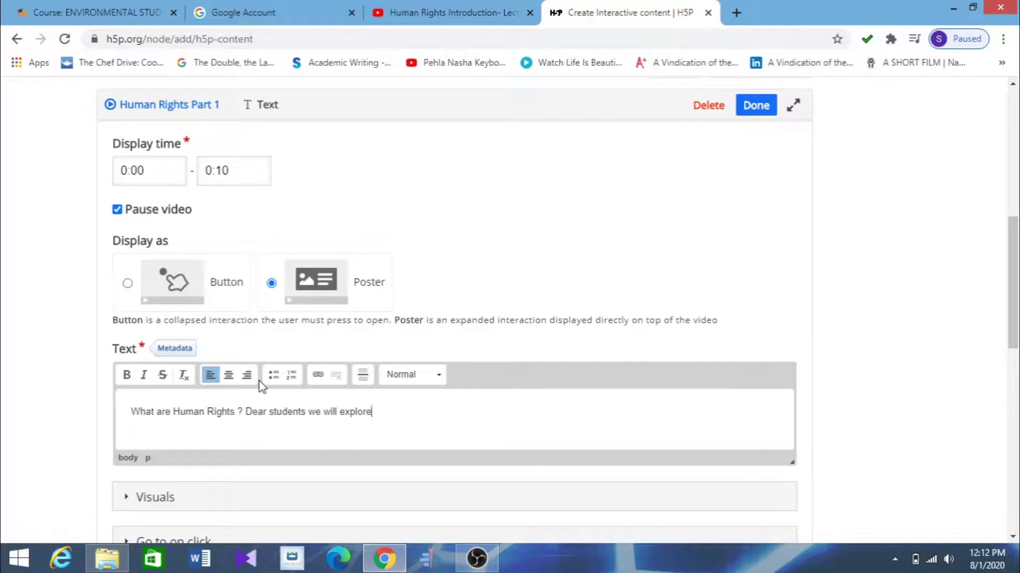
type(" more about Human R")
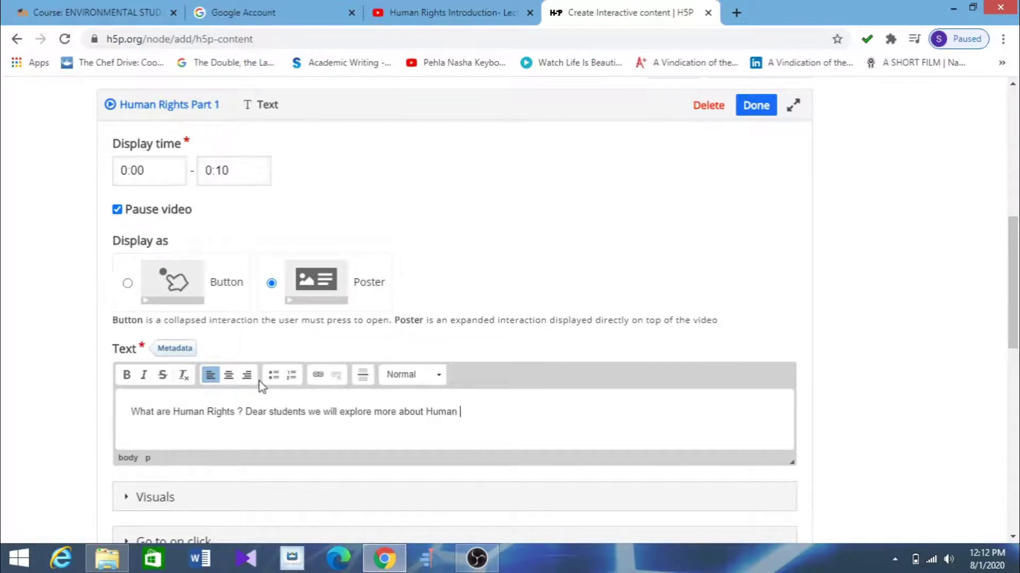
type("ights.")
Try to change the text poster's background color to a blue hue in its visual settings
scroll(684, 333, "down", 1)
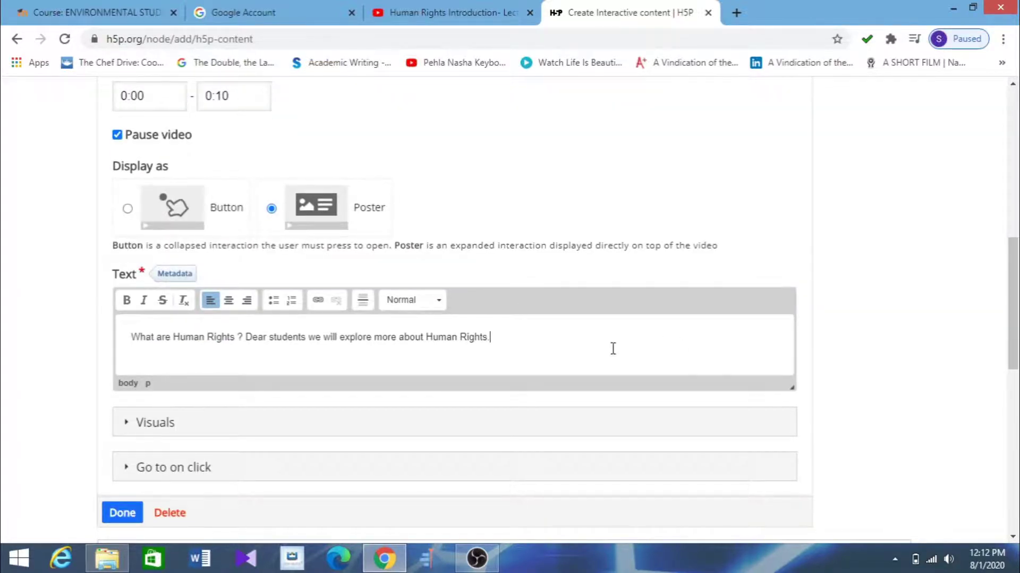
scroll(592, 339, "down", 1)
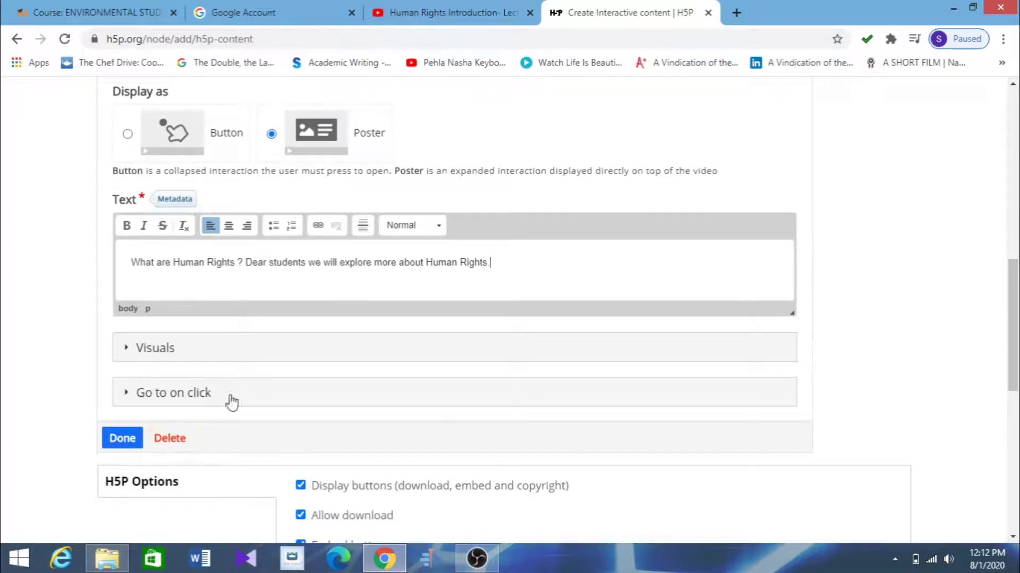
left_click(209, 348)
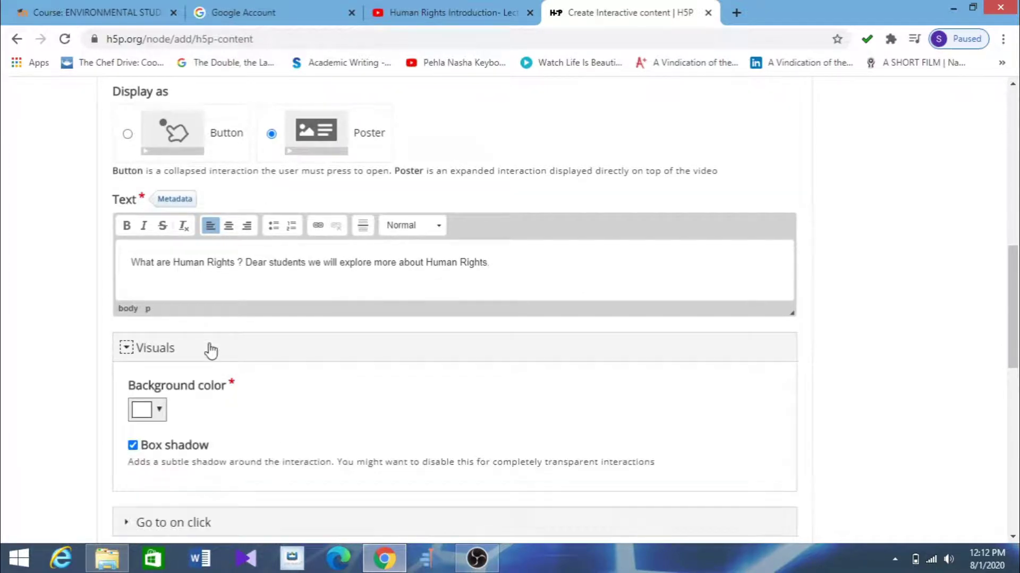
left_click(159, 409)
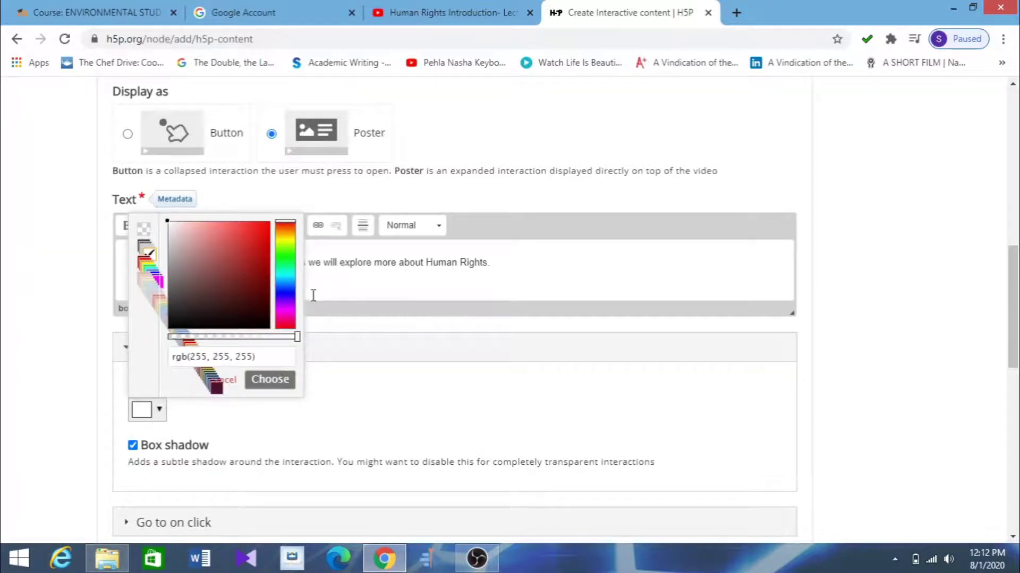
left_click(285, 294)
left_click(287, 311)
left_click(285, 298)
left_click(270, 380)
Turn off video pausing for the text interaction and review its remaining visual and Go to on click settings
scroll(693, 329, "up", 5)
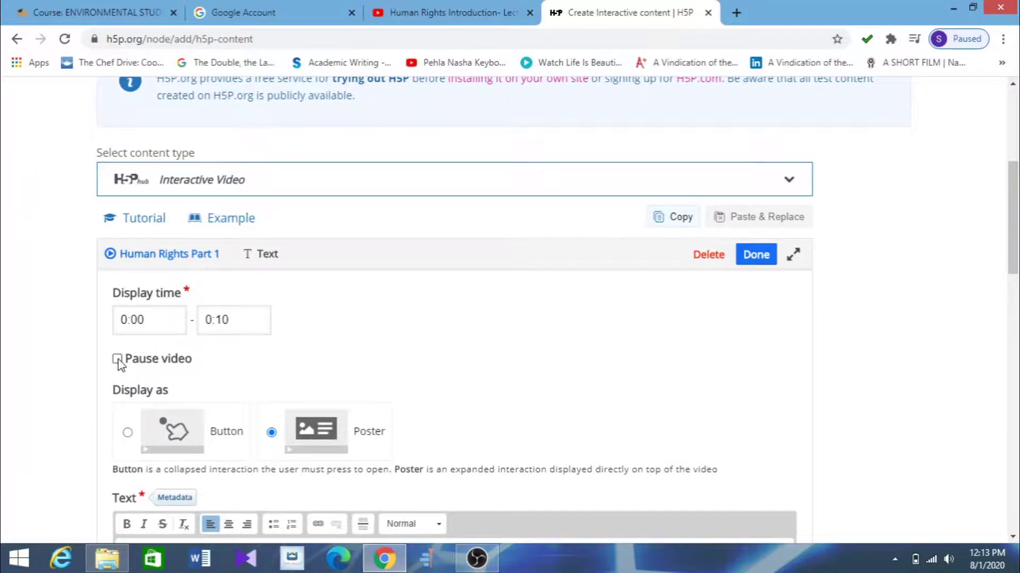
scroll(500, 311, "down", 10)
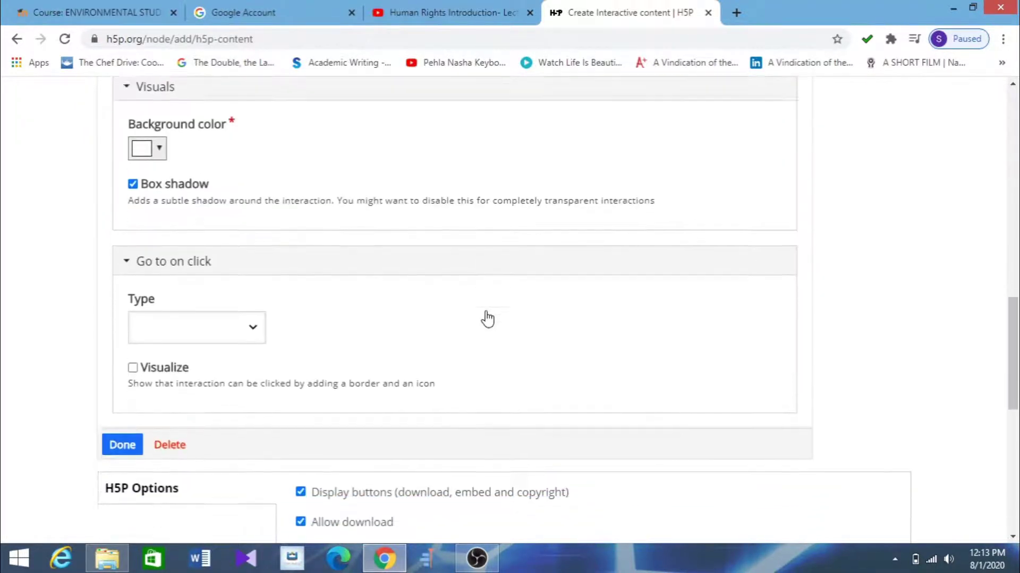
scroll(250, 329, "up", 3)
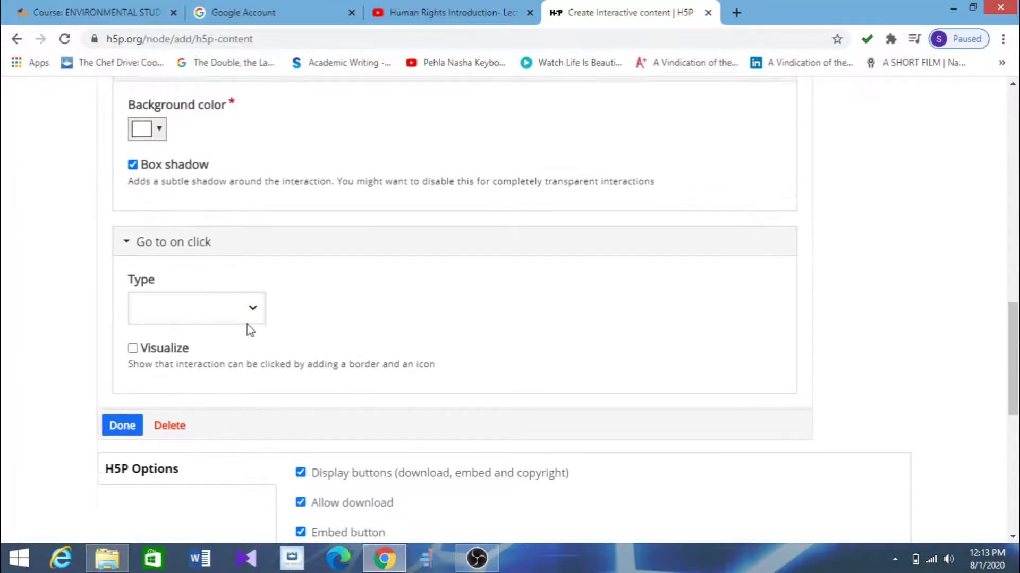
scroll(250, 332, "up", 3)
scroll(247, 328, "down", 6)
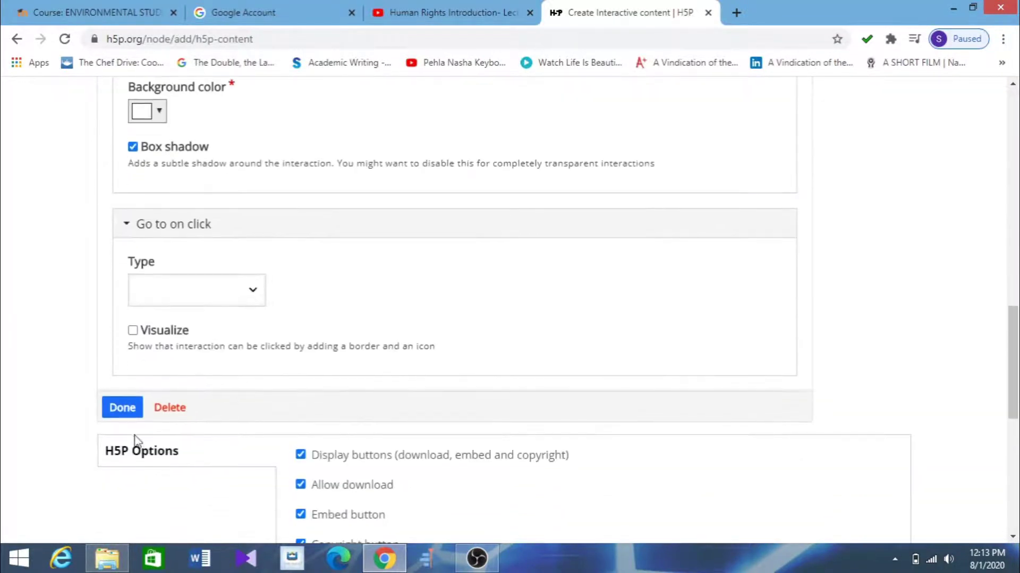
Save the text interaction, then widen and flatten its poster into a banner across the upper middle of the video frame
left_click(122, 408)
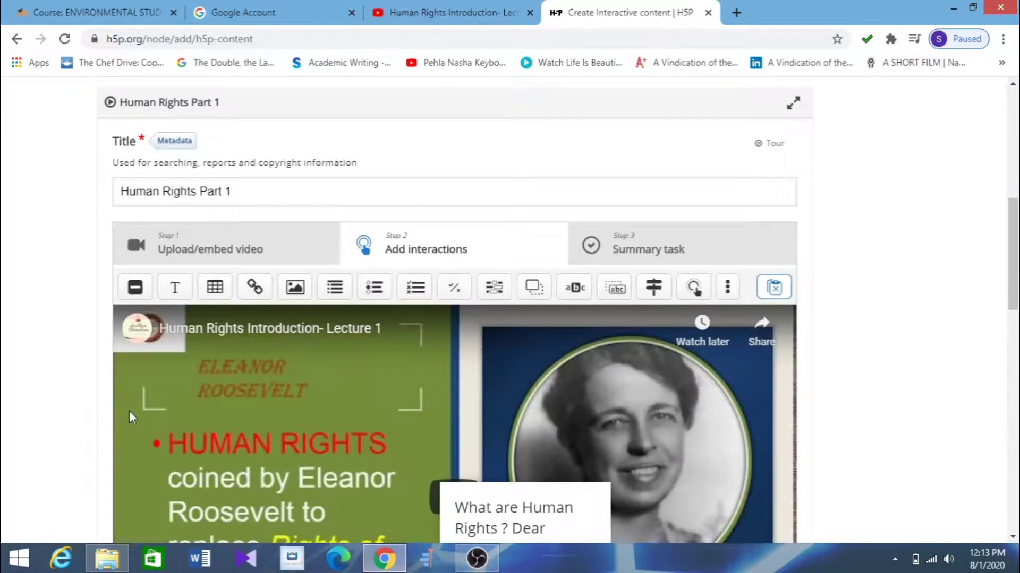
scroll(658, 499, "down", 2)
scroll(661, 452, "down", 1)
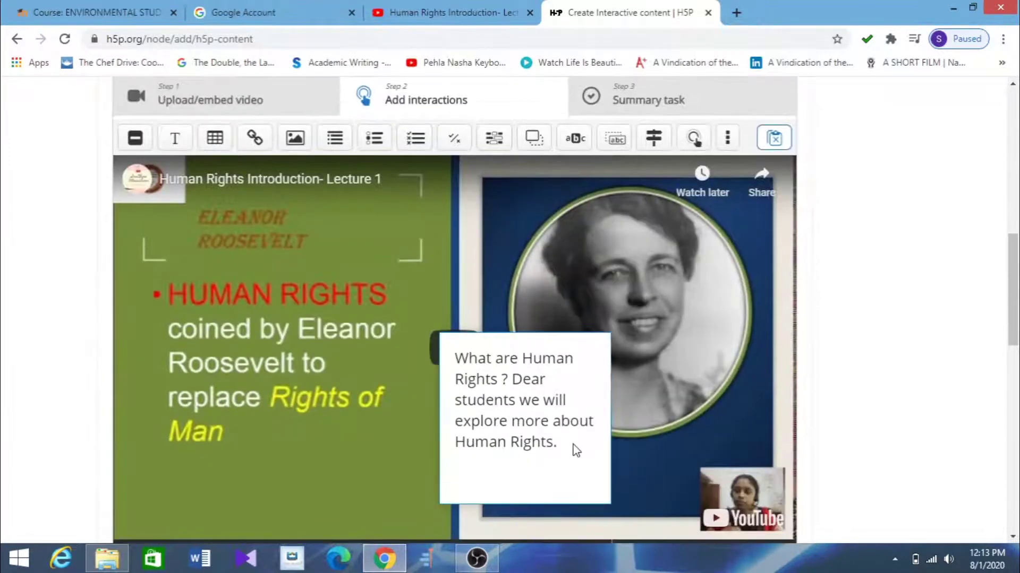
left_click_drag(476, 417, 402, 347)
left_click_drag(418, 417, 706, 293)
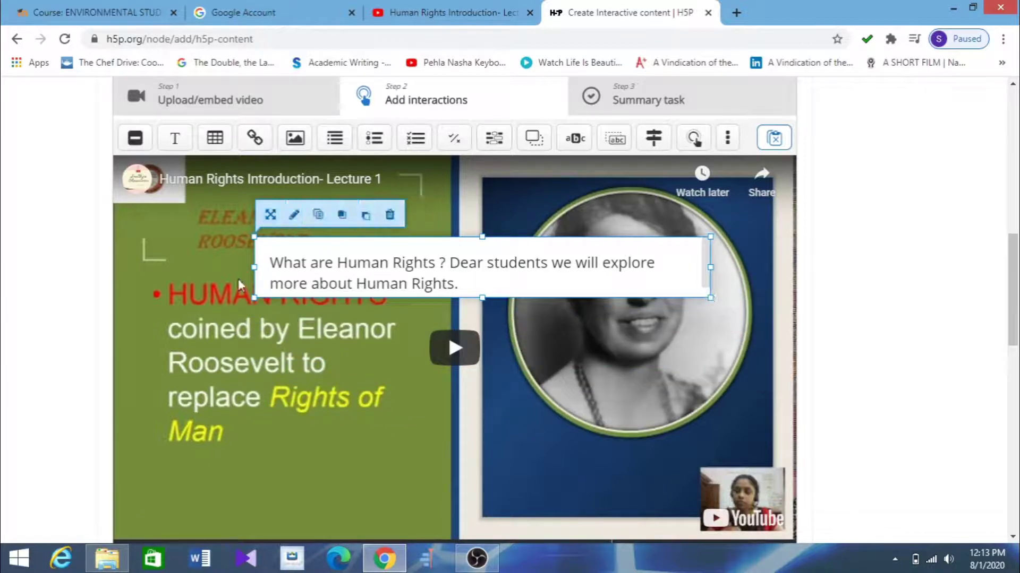
left_click_drag(252, 265, 210, 265)
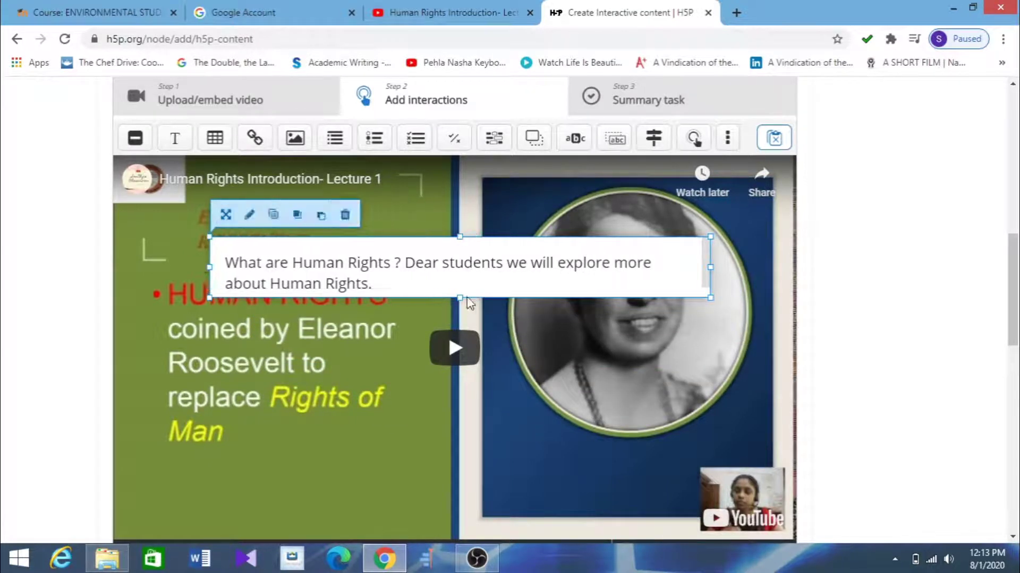
left_click_drag(459, 300, 452, 315)
left_click(640, 467)
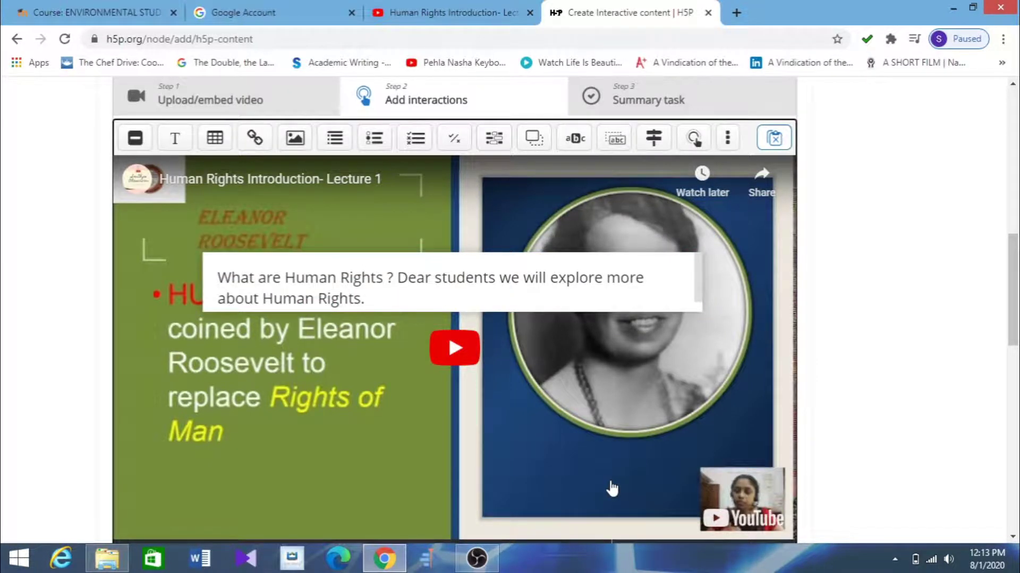
Start playing the video from the beginning and mute its sound
scroll(611, 488, "down", 3)
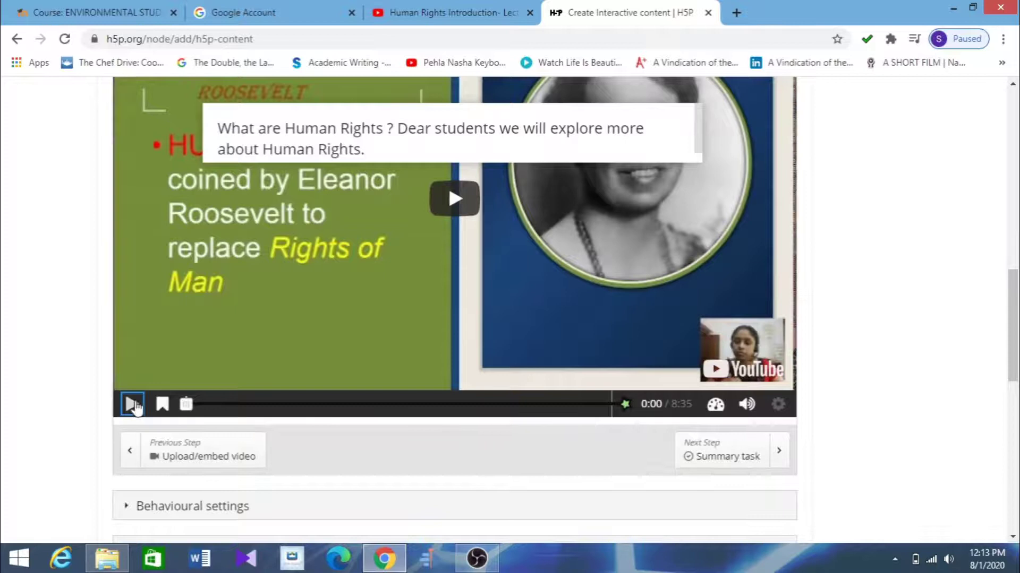
left_click(133, 405)
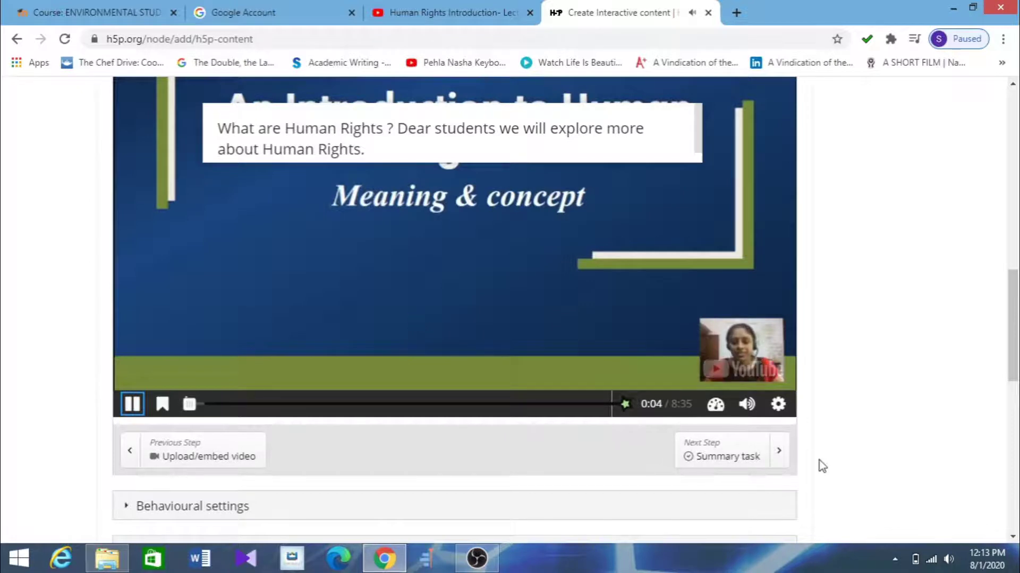
left_click(747, 405)
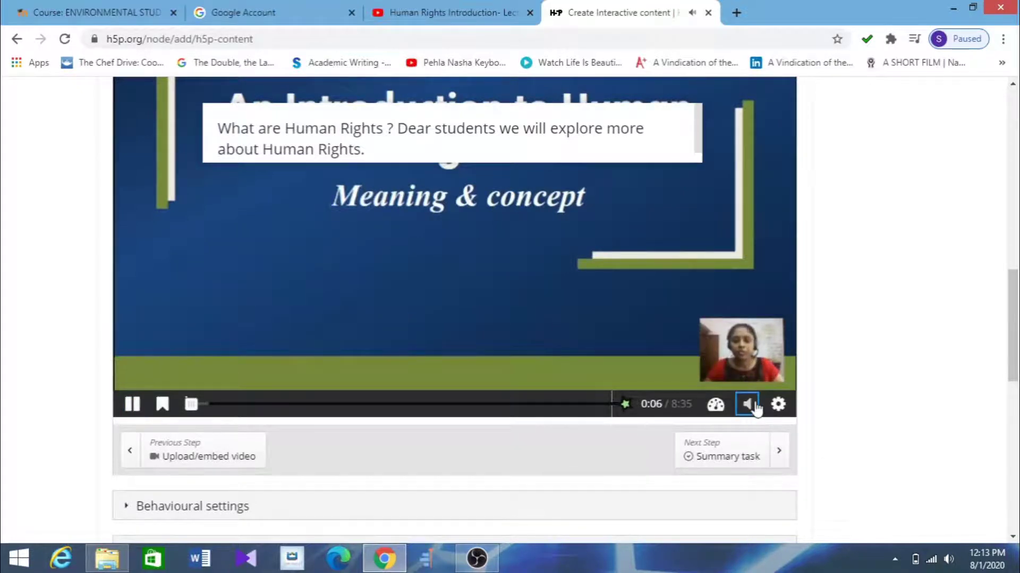
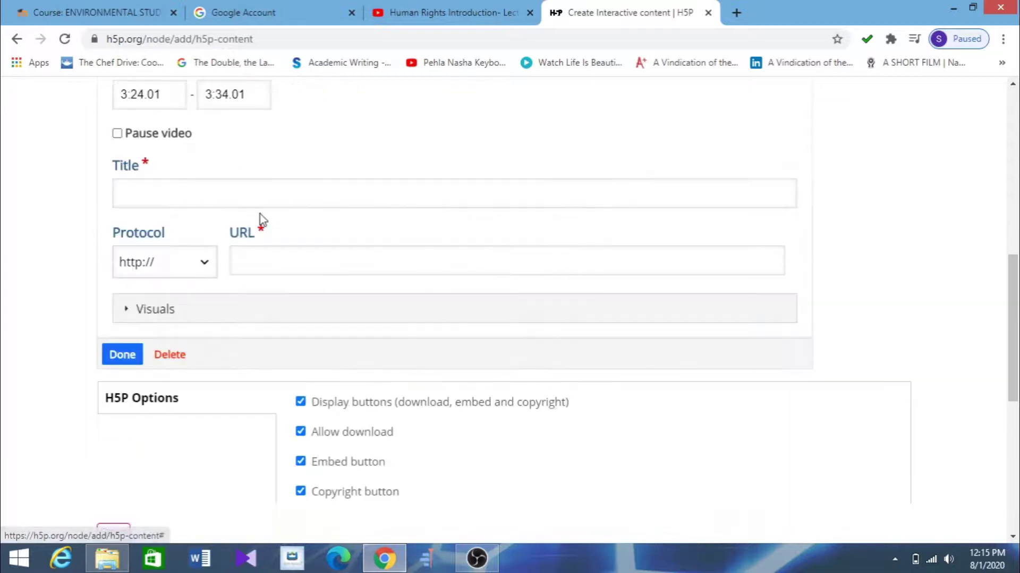
Title the link interaction "If you want to know more about Eleanor Roosvelt Click here"
scroll(346, 365, "up", 3)
scroll(346, 364, "up", 3)
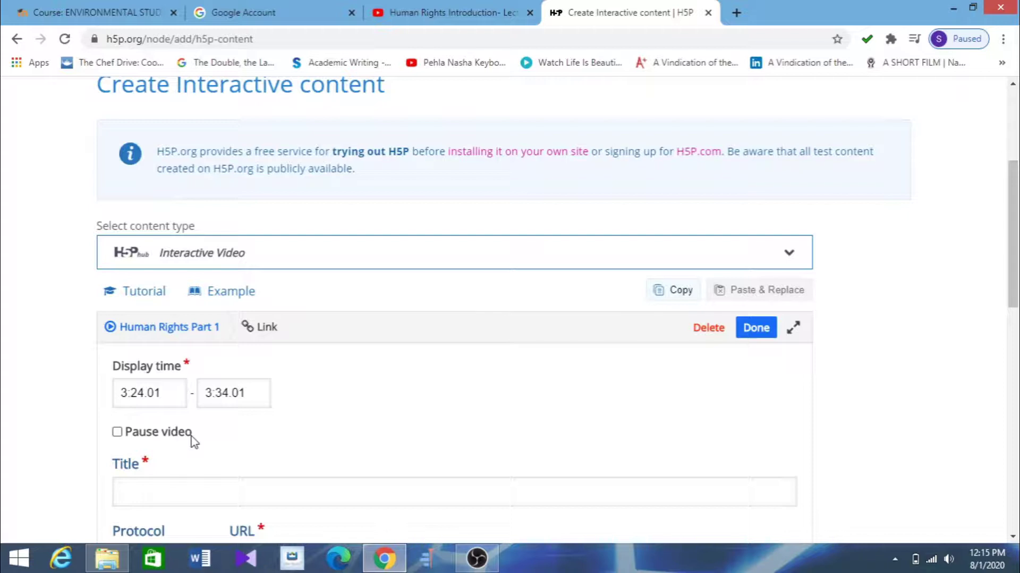
scroll(211, 462, "down", 2)
left_click(226, 426)
scroll(227, 427, "down", 3)
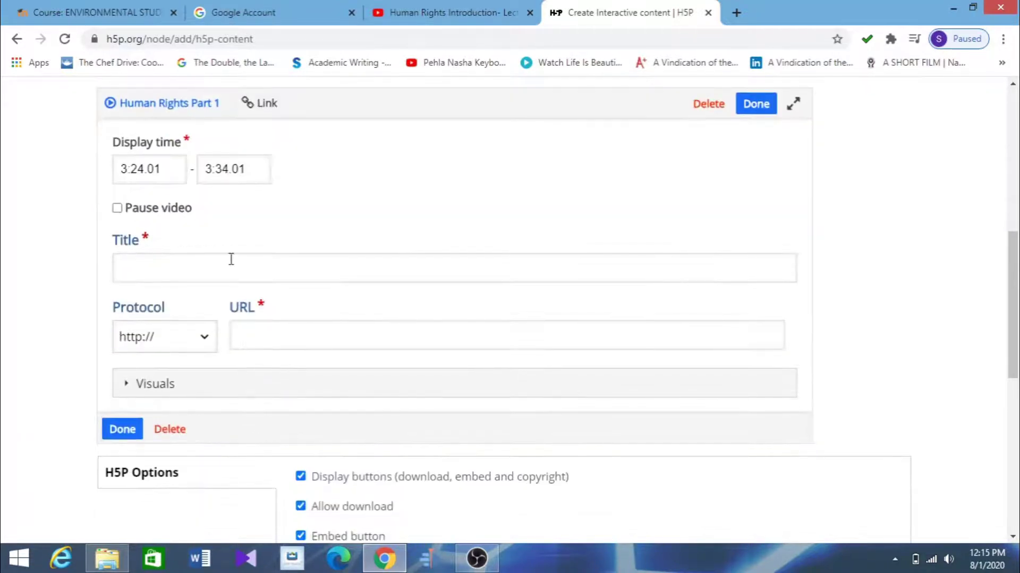
type("If you want to")
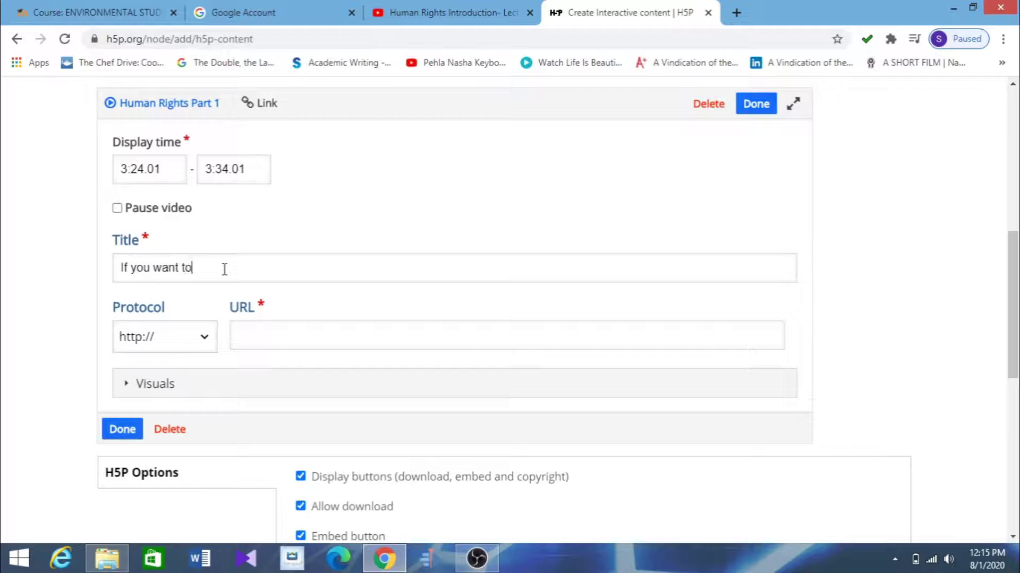
type(" know more about Eleanor Roosvelt Click here")
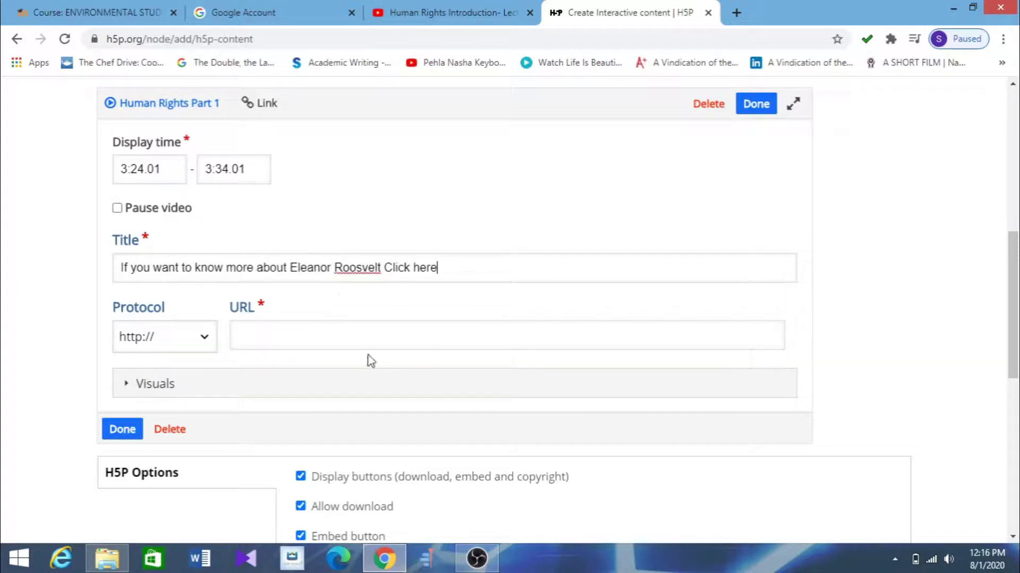
left_click(314, 340)
left_click(736, 12)
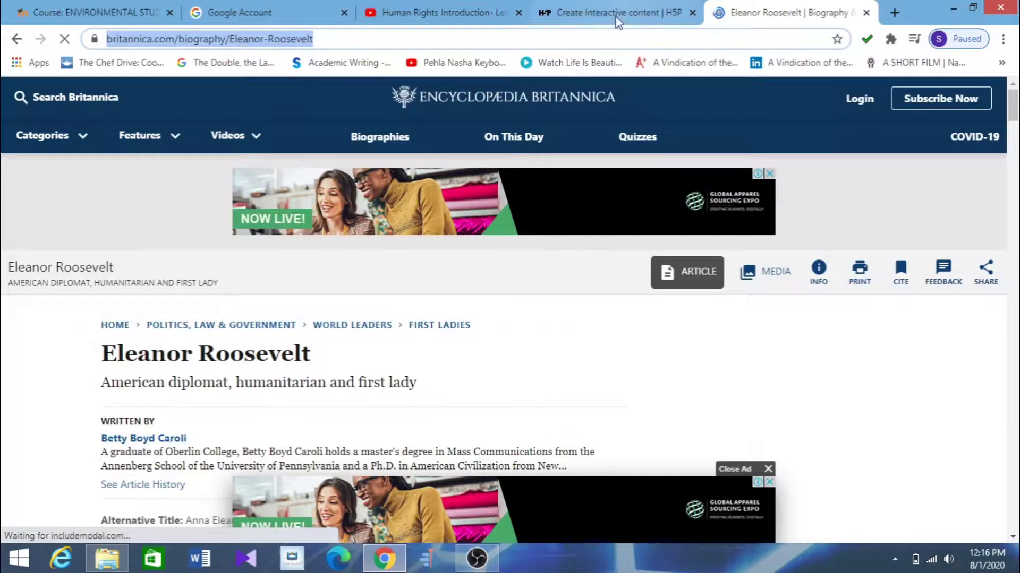
left_click(600, 12)
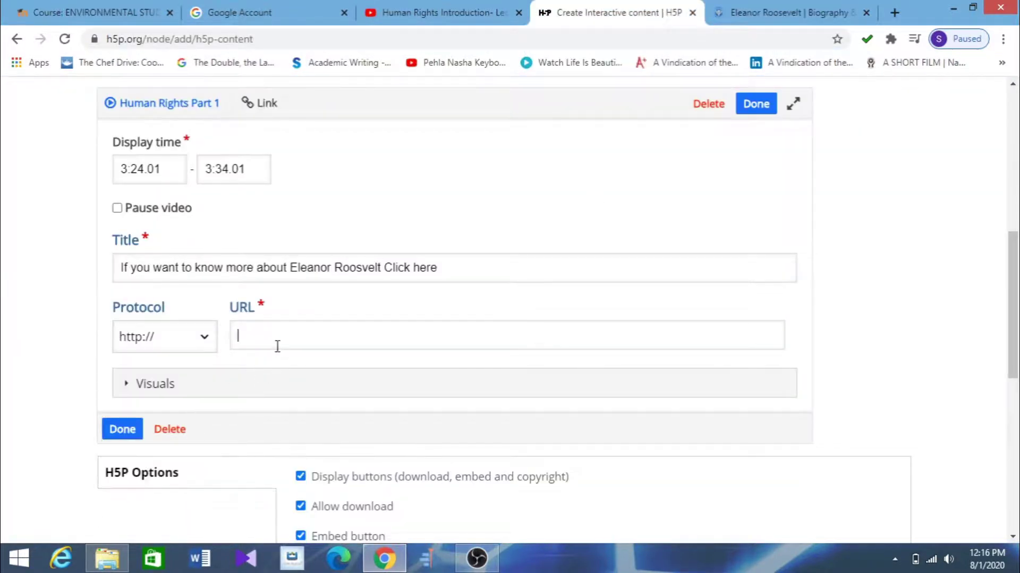
type("www.britannica.com/biography/Eleanor-Roosevelt")
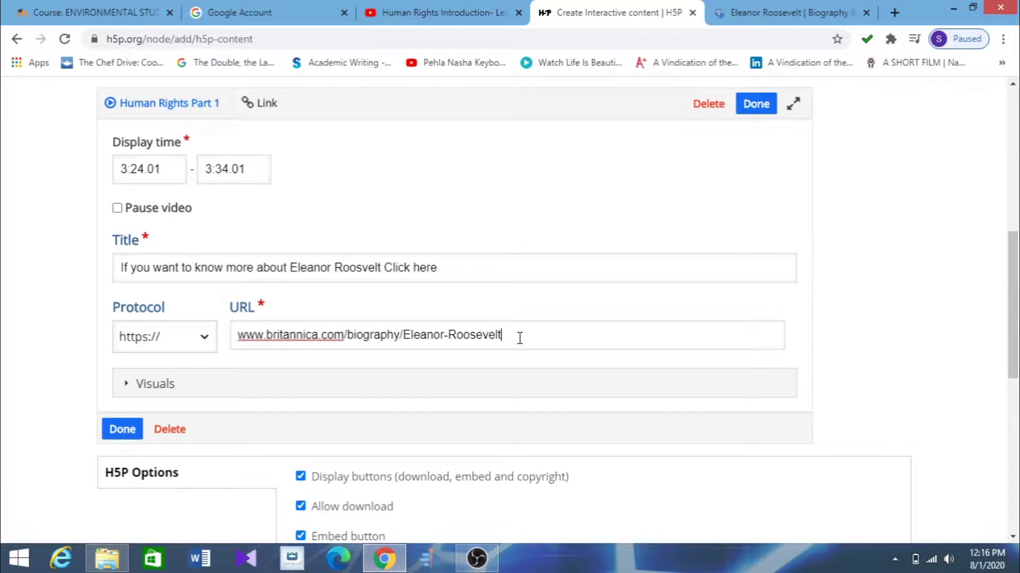
Make the link's background color nearly transparent at rgba(0, 0, 0, 0.02) and save the link interaction
left_click(433, 388)
scroll(432, 318, "down", 3)
left_click(141, 295)
left_click_drag(254, 224, 171, 230)
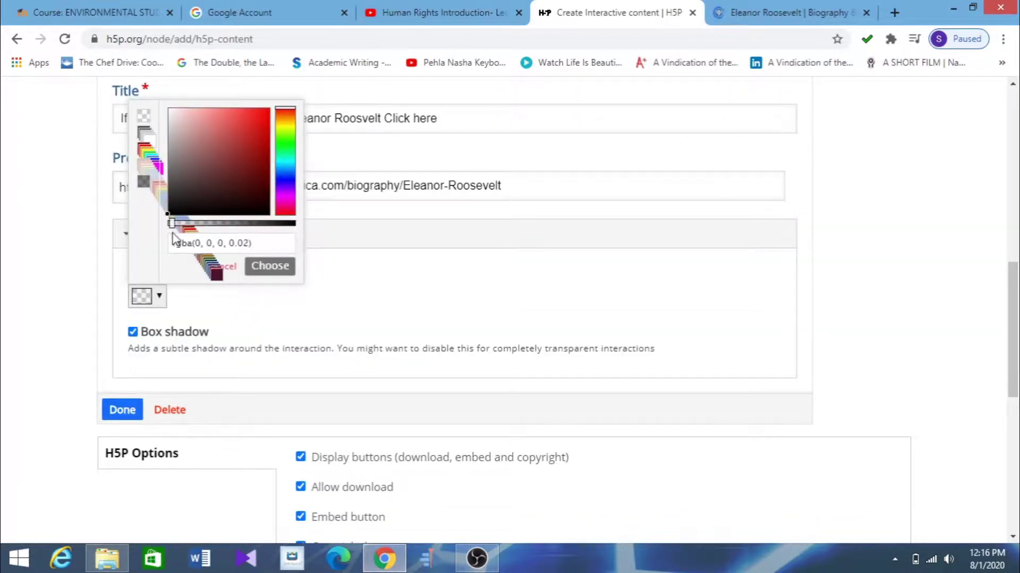
left_click(261, 272)
scroll(388, 335, "down", 1)
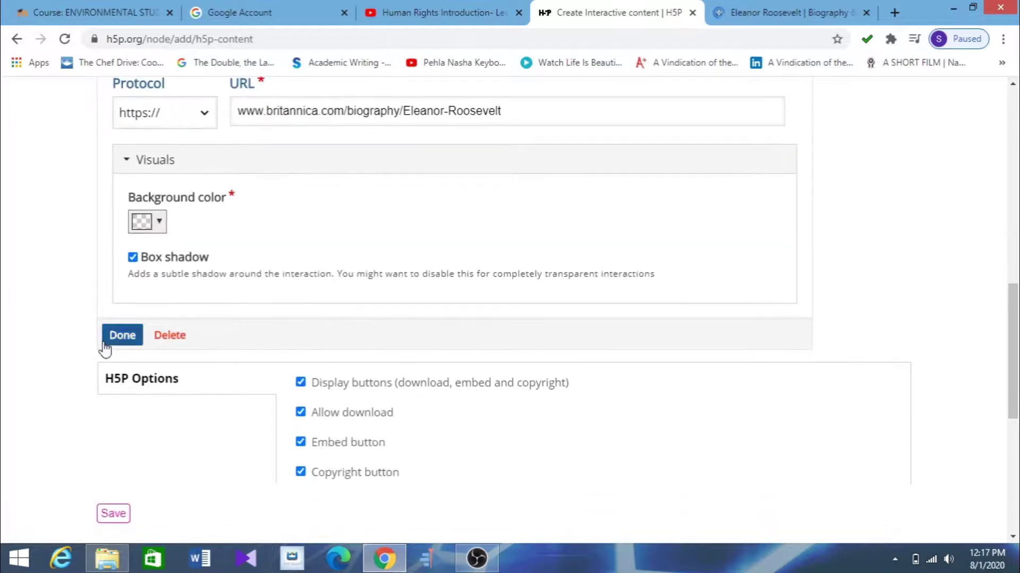
left_click(122, 335)
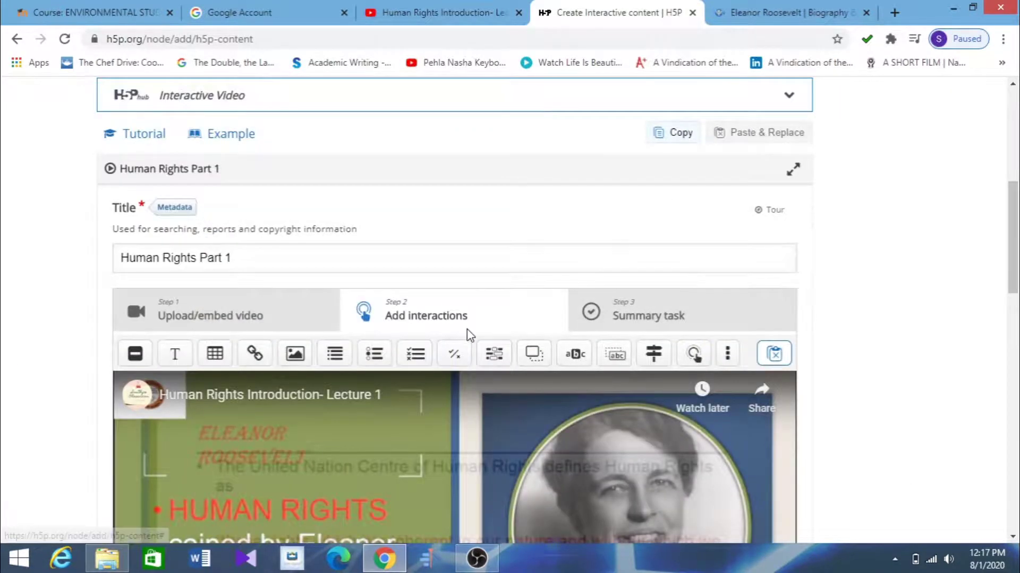
Move the Eleanor Roosevelt link to the upper part of the video frame, just below the video title
scroll(470, 335, "down", 2)
left_click_drag(608, 433, 432, 296)
left_click(505, 329)
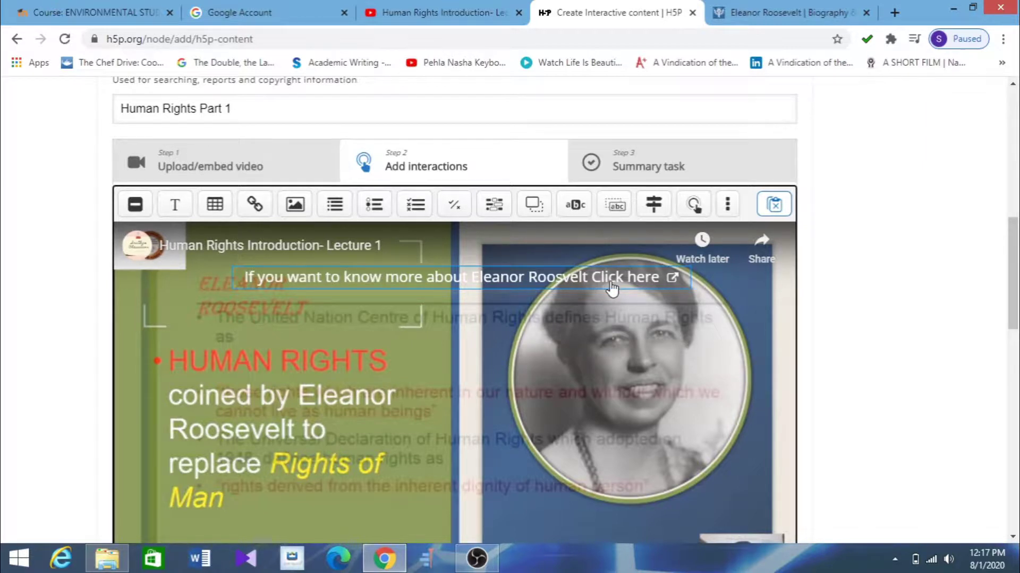
Advance the video to the "Five categories of Human Rights" slide at 6:10 and add a Multiple Choice interaction there
scroll(760, 320, "down", 1)
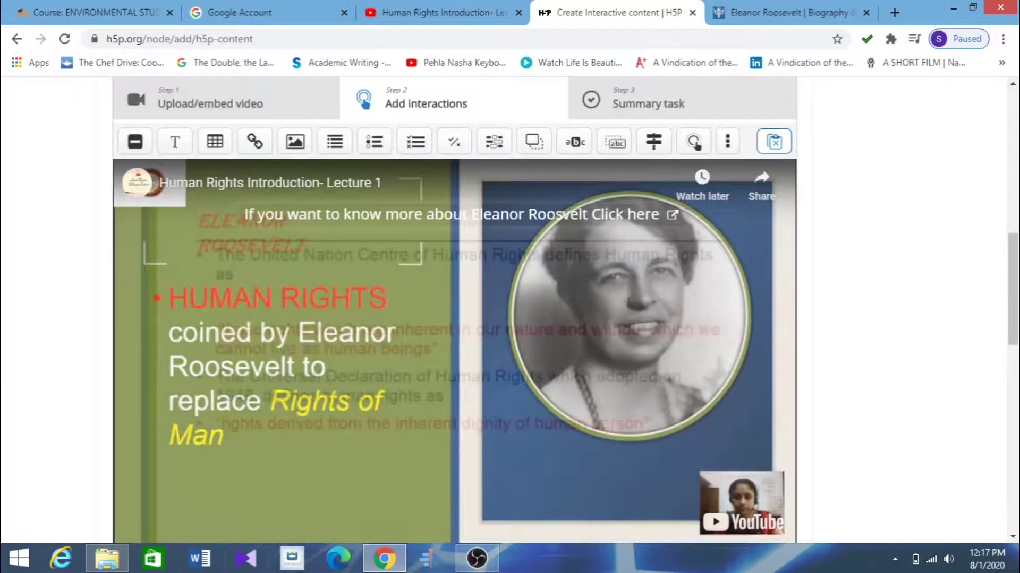
scroll(272, 453, "down", 1)
left_click(133, 484)
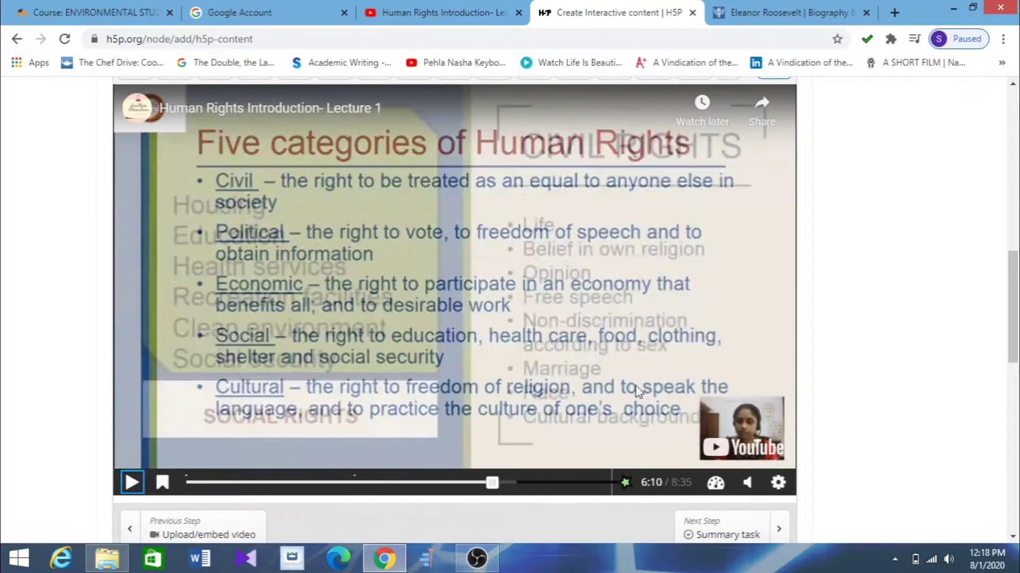
scroll(636, 386, "up", 2)
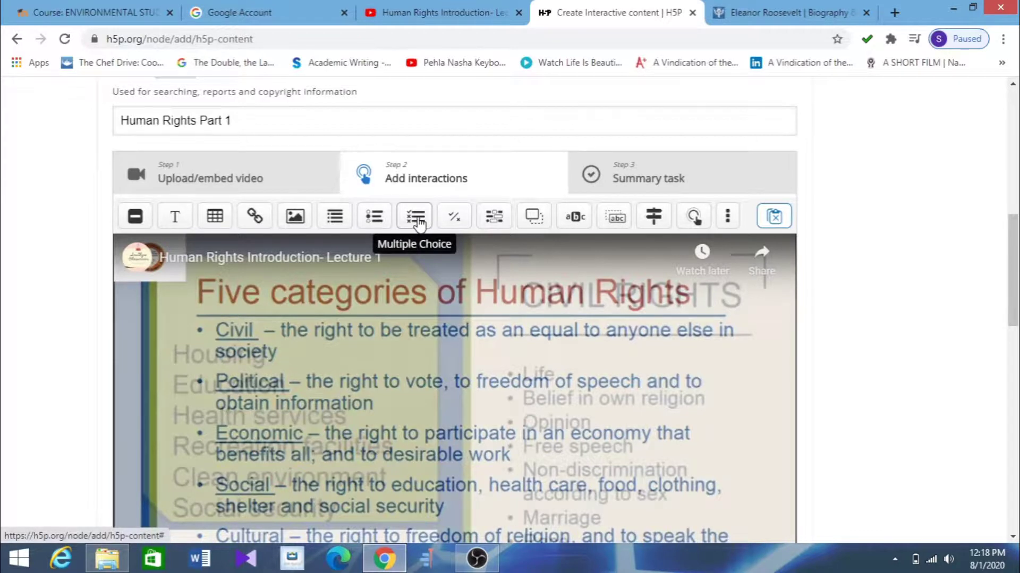
left_click_drag(419, 223, 455, 425)
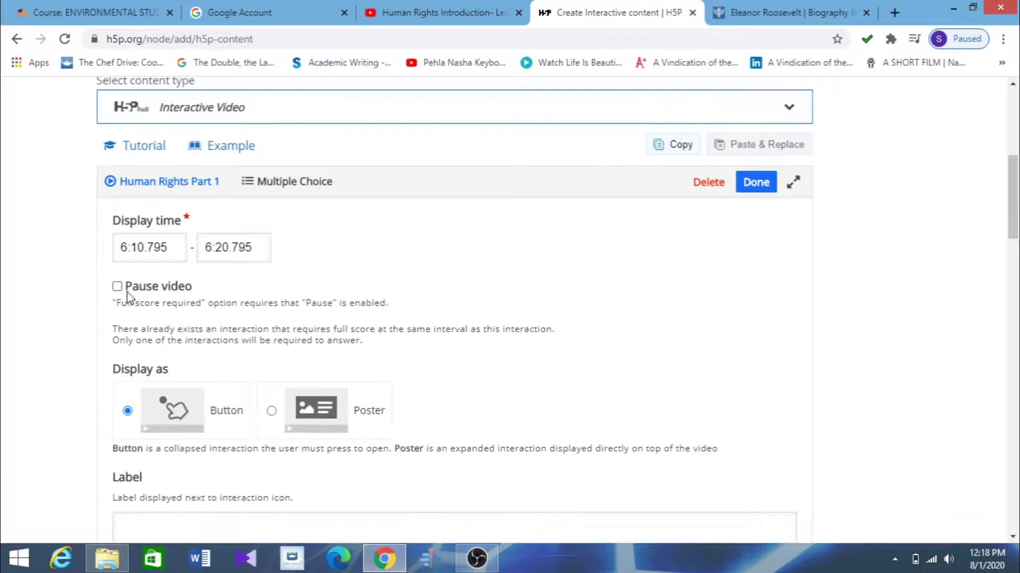
Make the multiple-choice interaction pause the video and display as a poster
left_click(117, 287)
scroll(641, 339, "down", 1)
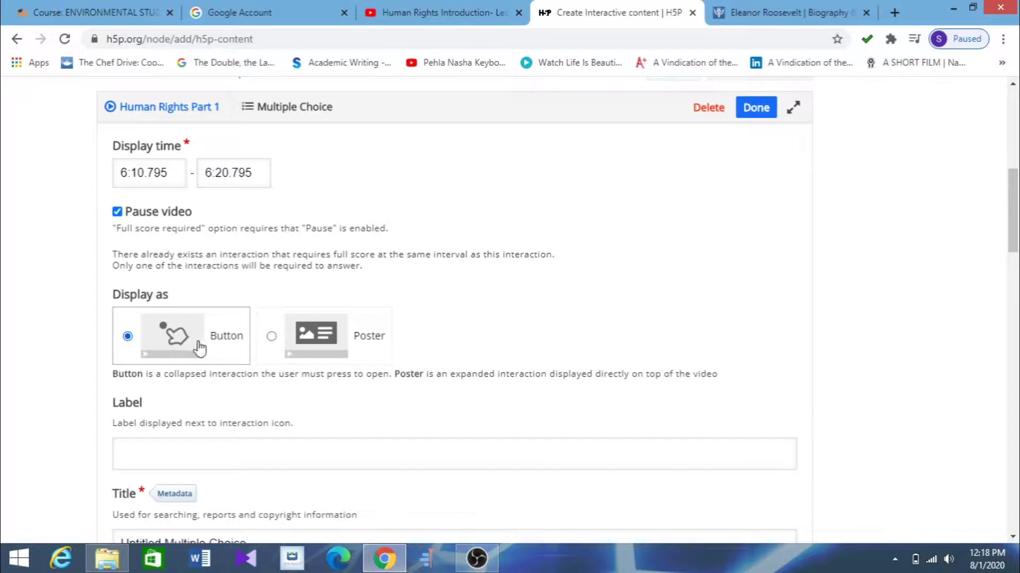
left_click(326, 345)
scroll(342, 329, "down", 1)
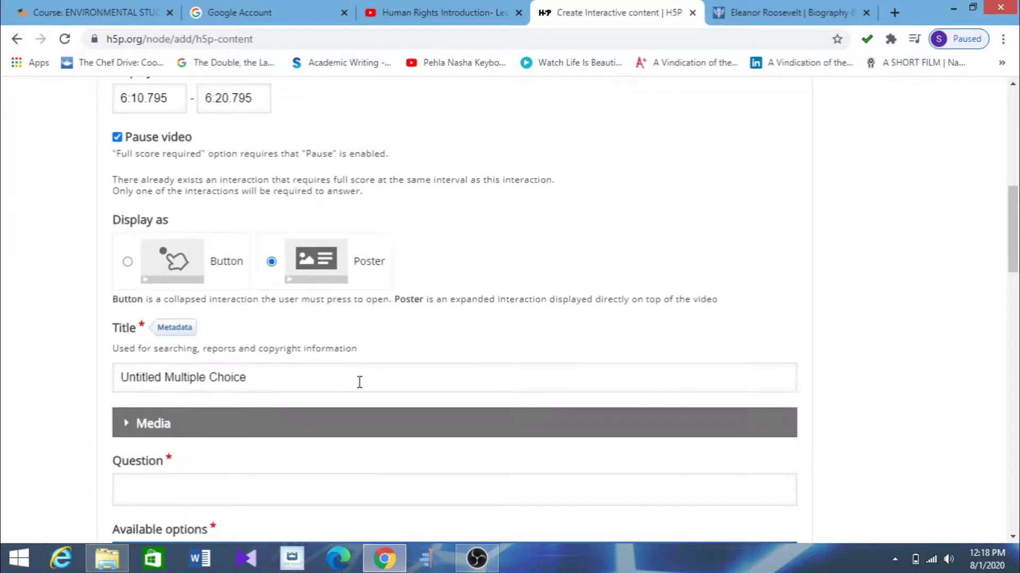
Shorten the question interaction's title to "Multiple Choice"
left_click(245, 378)
left_click(167, 378)
key("BackSpace")
key("BackSpace")
key("BackSpace")
key("BackSpace")
key("BackSpace")
key("BackSpace")
key("BackSpace")
key("BackSpace")
key("BackSpace")
Enter the question "Which are the categories of Human Rights?"
scroll(212, 406, "down", 3)
left_click(189, 337)
type("Which")
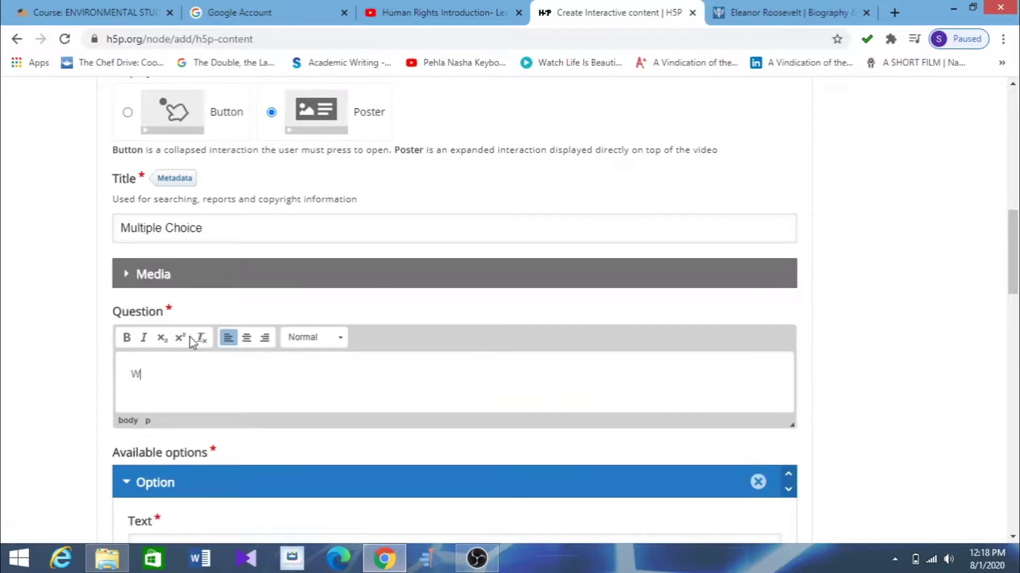
type(" are the")
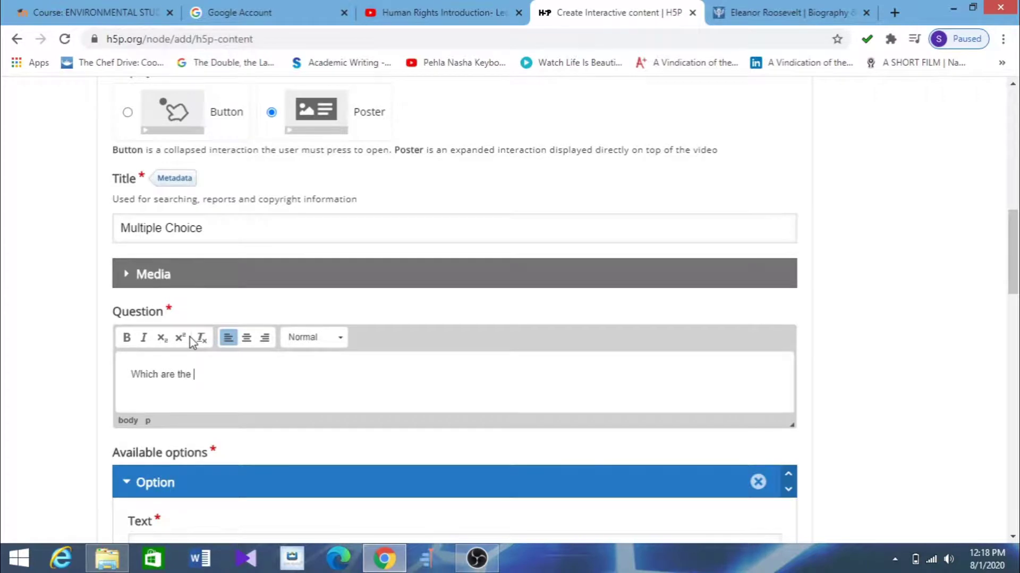
Enter "Cultural" as the first answer option and mark it correct
scroll(372, 361, "down", 3)
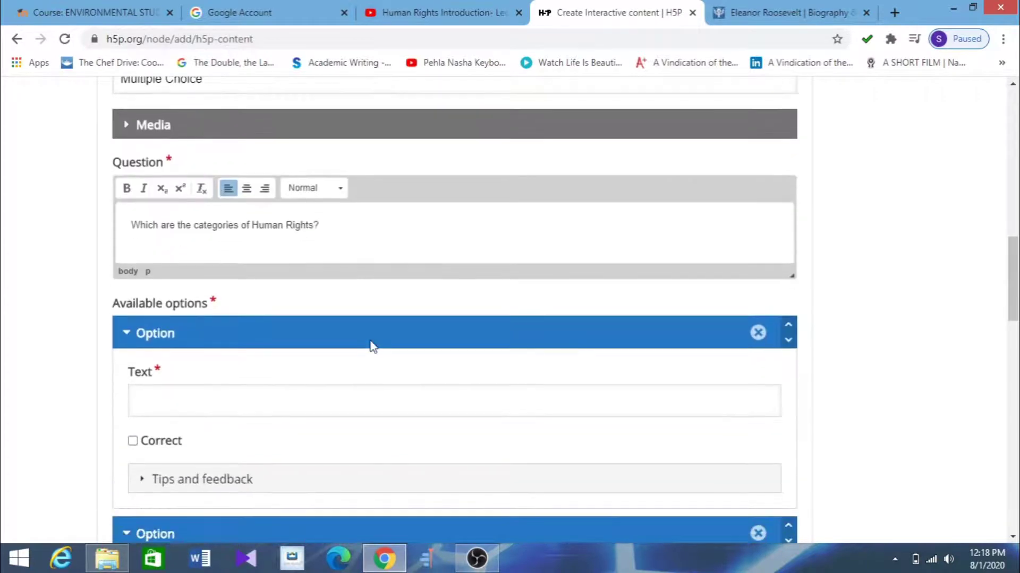
left_click(172, 409)
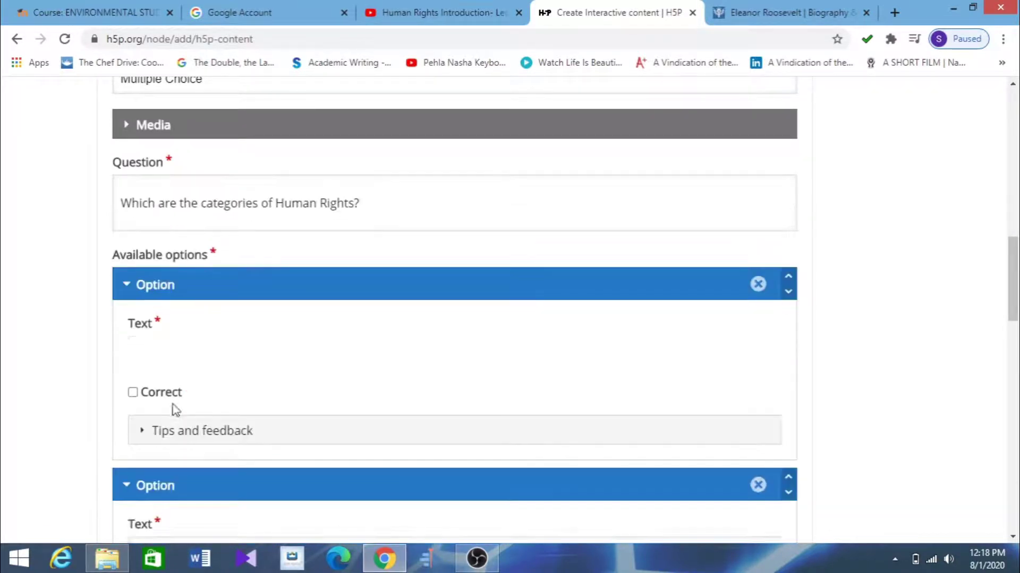
type("C")
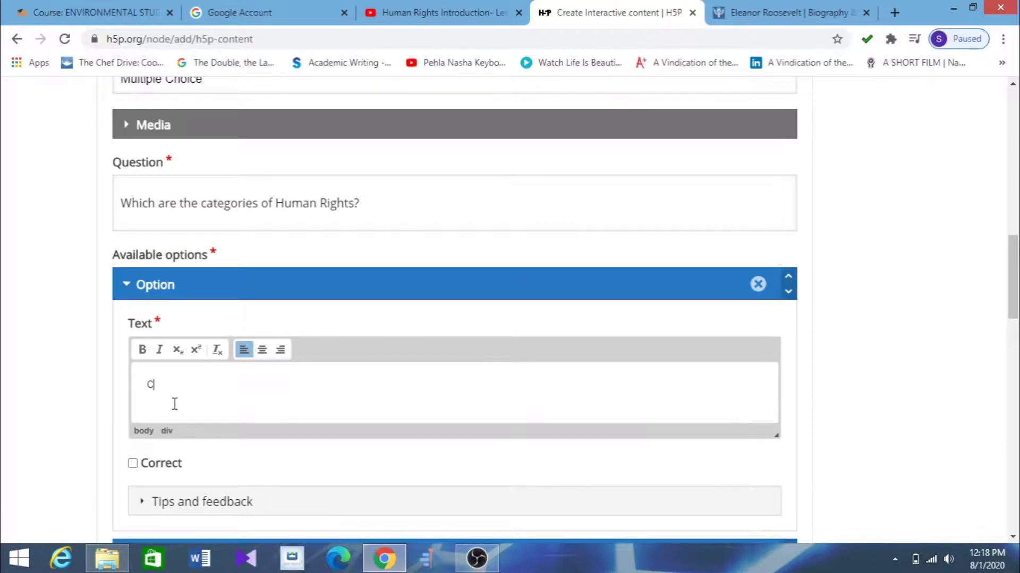
type("ultural")
scroll(174, 403, "down", 1)
left_click(133, 388)
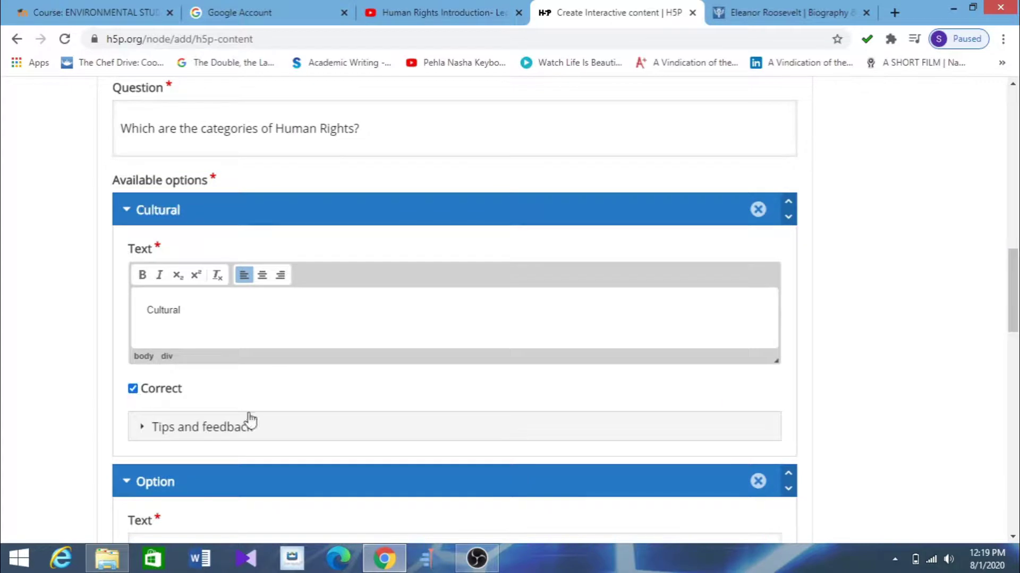
Enter "Political" as the second answer option and mark it correct
scroll(250, 422, "down", 1)
left_click(203, 470)
type("Political")
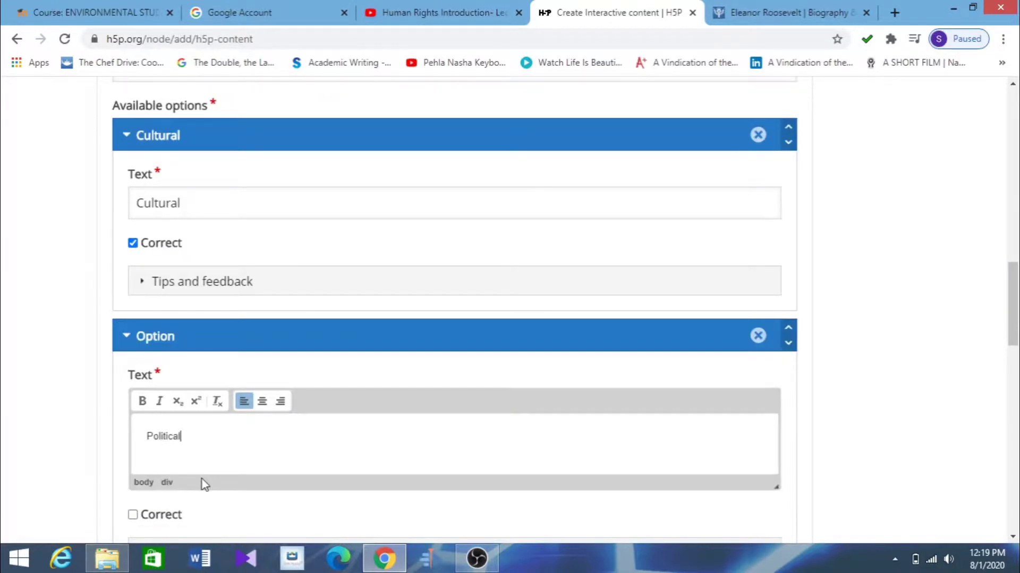
scroll(169, 466, "down", 3)
left_click(133, 366)
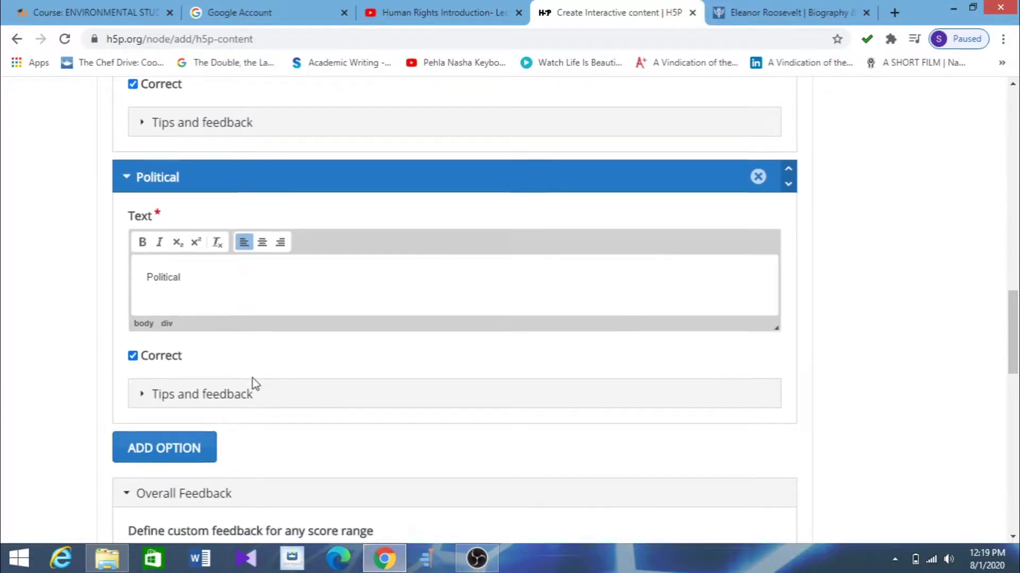
Add "Economic" as the third answer option and mark it correct
scroll(256, 384, "down", 3)
left_click(196, 319)
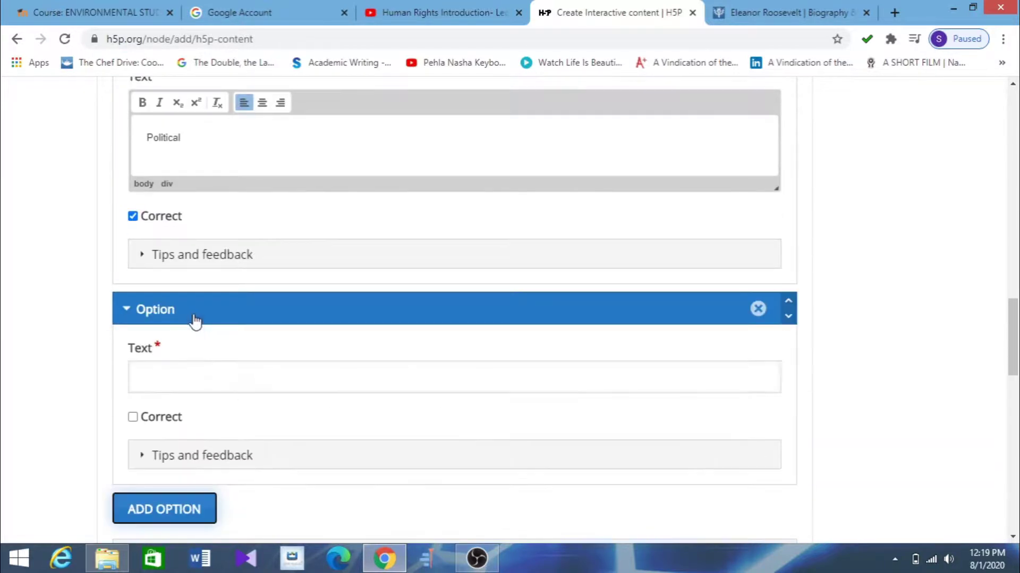
left_click(207, 387)
type("Econom")
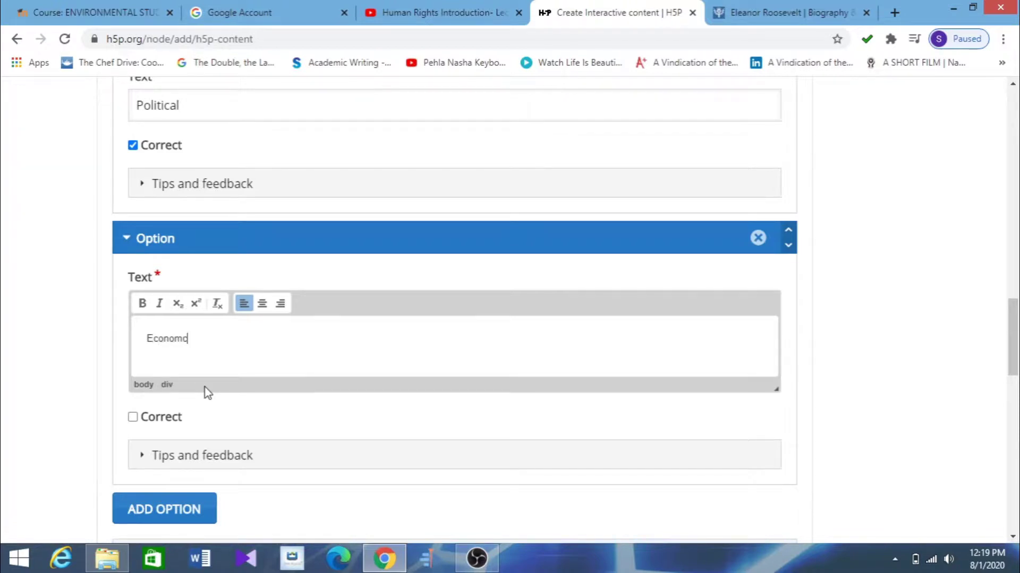
type("ic")
left_click(133, 417)
Add "civil" as the fourth answer option and mark it correct
scroll(227, 421, "down", 2)
left_click(177, 438)
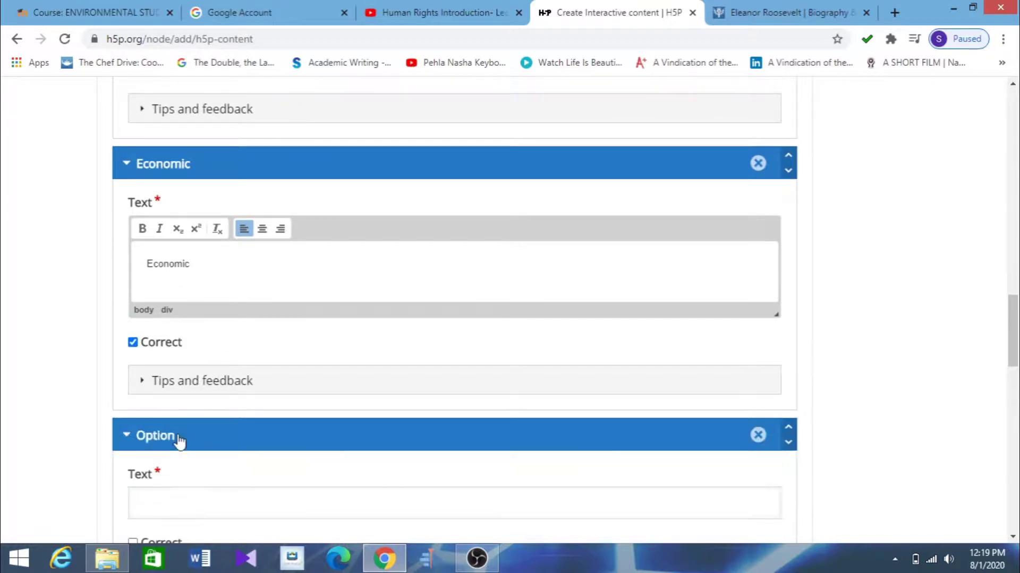
left_click(194, 509)
type("civil")
scroll(197, 511, "down", 3)
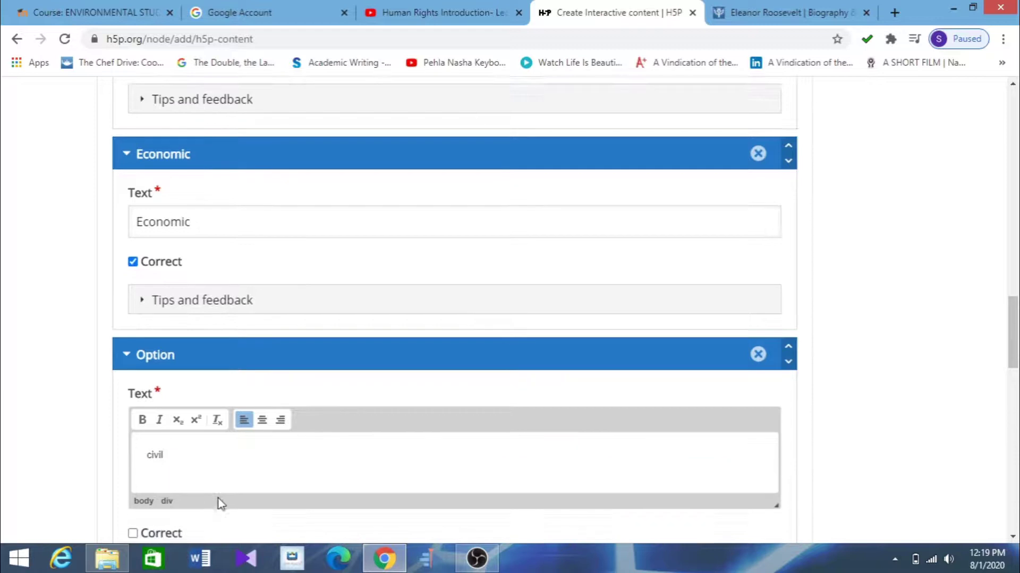
left_click(133, 394)
Add "Social" as the fifth answer option of the question
left_click(147, 490)
scroll(181, 450, "down", 3)
left_click(234, 414)
type("Pp")
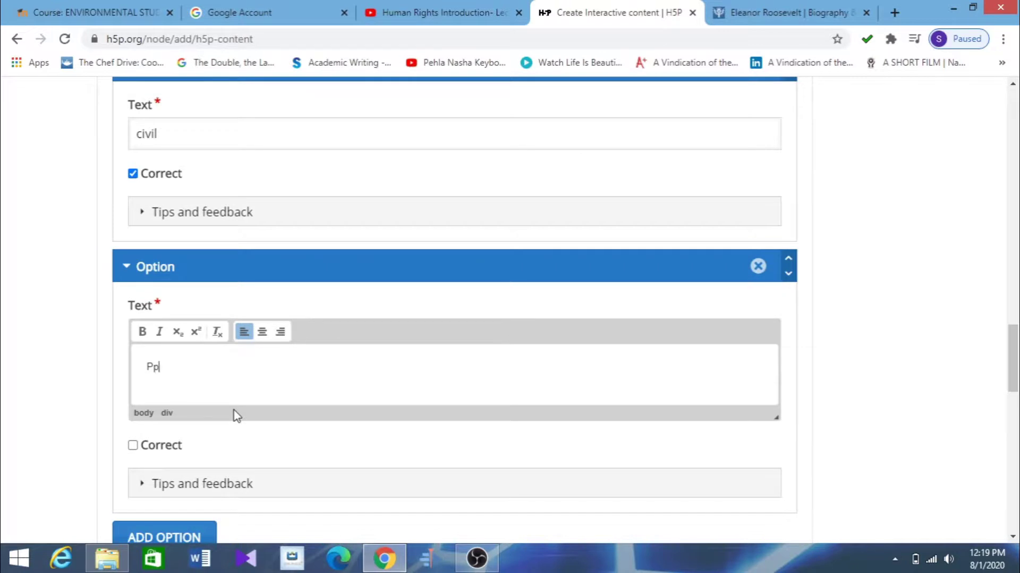
type("olitical")
Check the entered answer options and finish the multiple-choice question so it is placed on the video
scroll(319, 425, "up", 5)
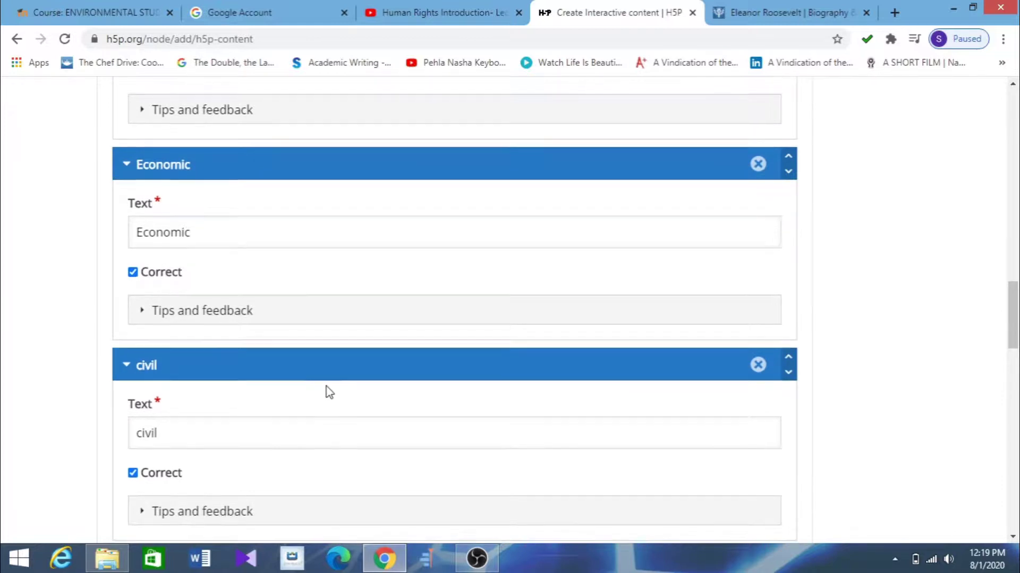
scroll(327, 390, "up", 5)
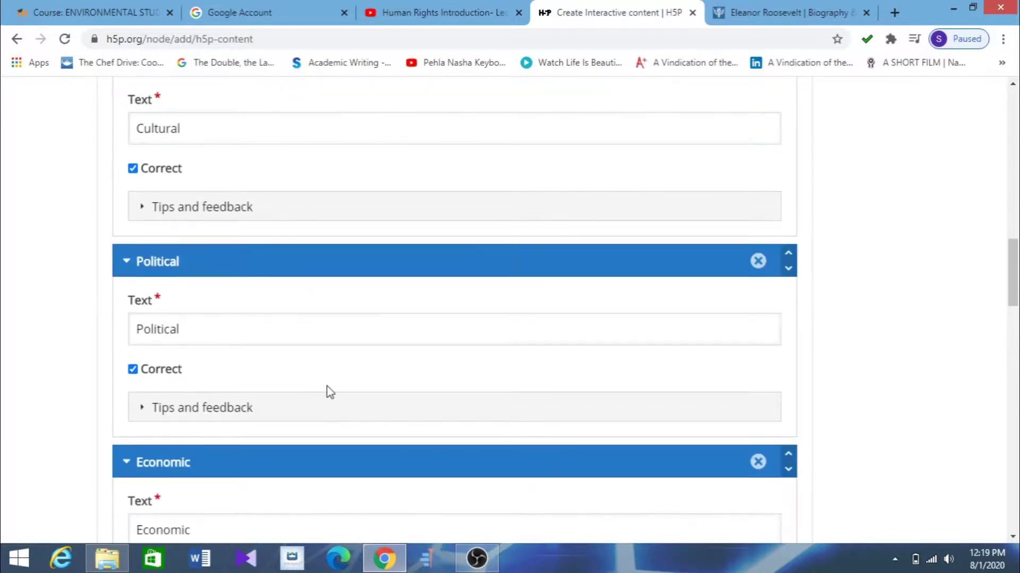
scroll(327, 387, "up", 3)
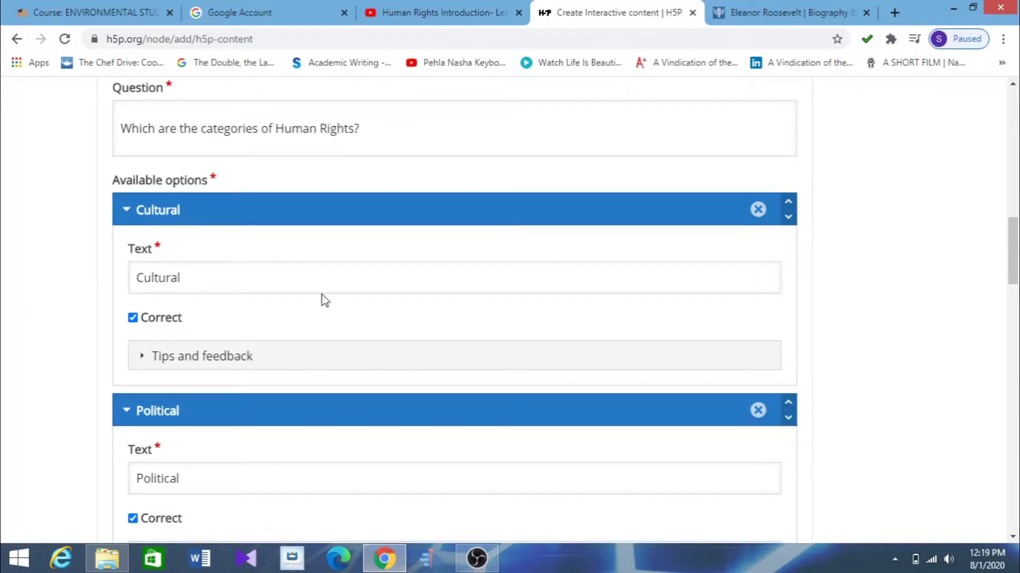
scroll(325, 299, "down", 3)
scroll(327, 298, "up", 1)
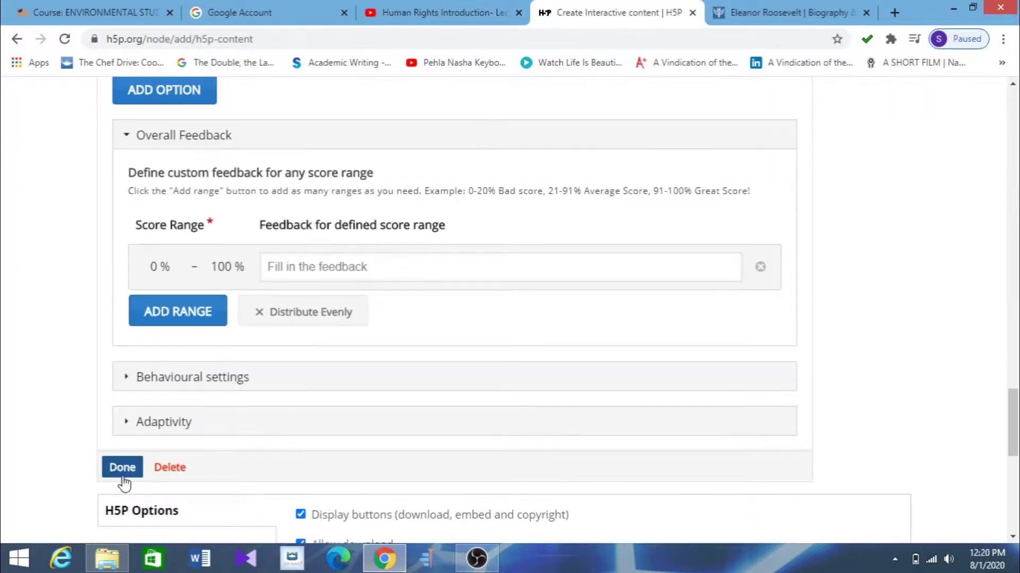
left_click(123, 474)
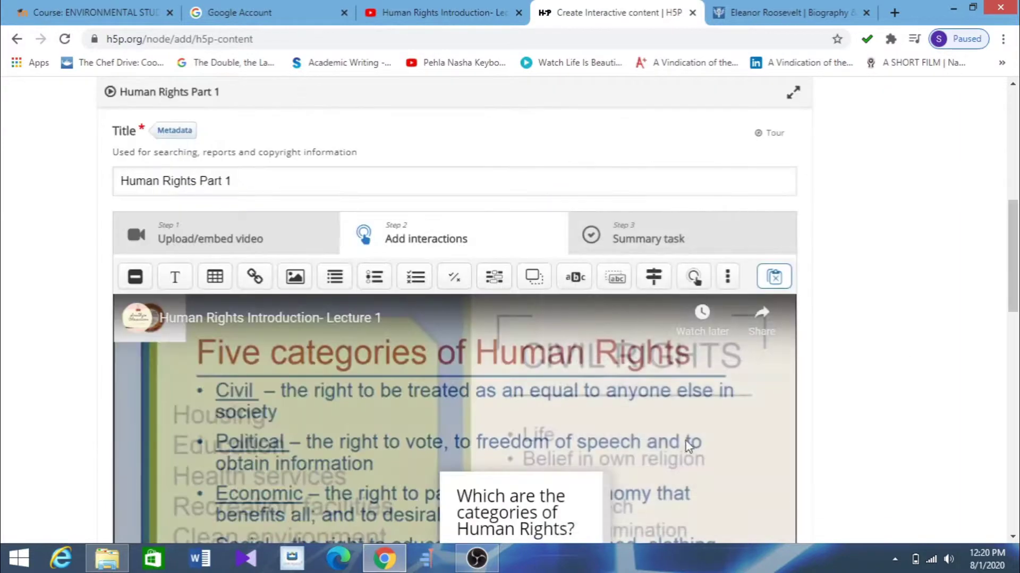
Enlarge the question box on the video in height and width so the question and all five options fit
scroll(667, 432, "down", 3)
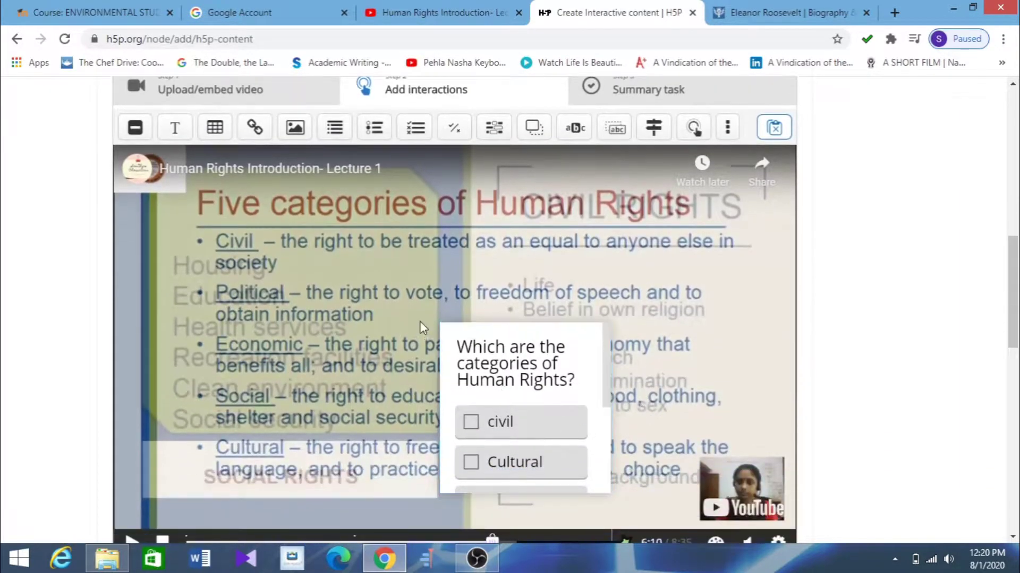
left_click(444, 332)
left_click_drag(439, 322, 219, 166)
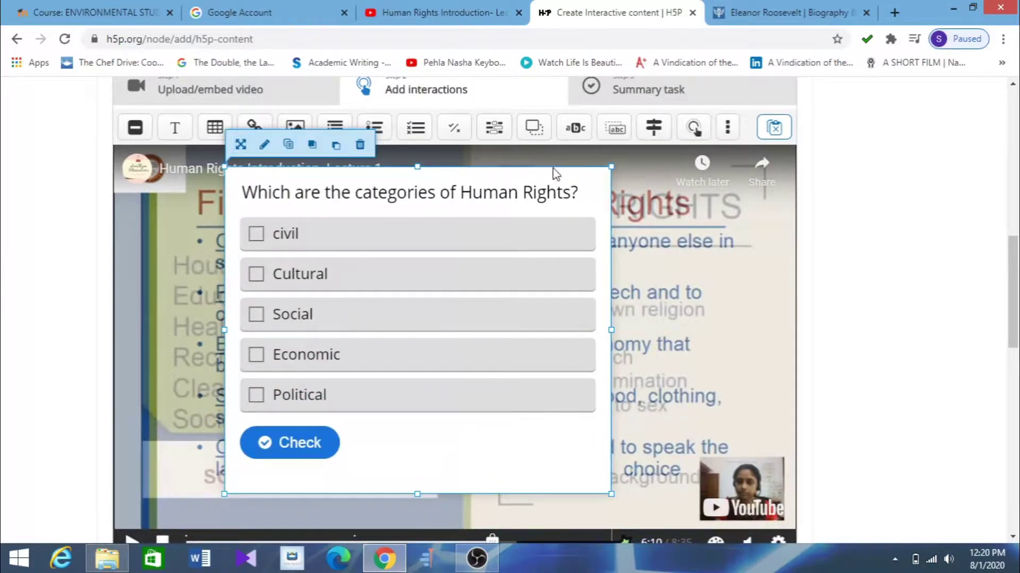
left_click_drag(613, 168, 665, 168)
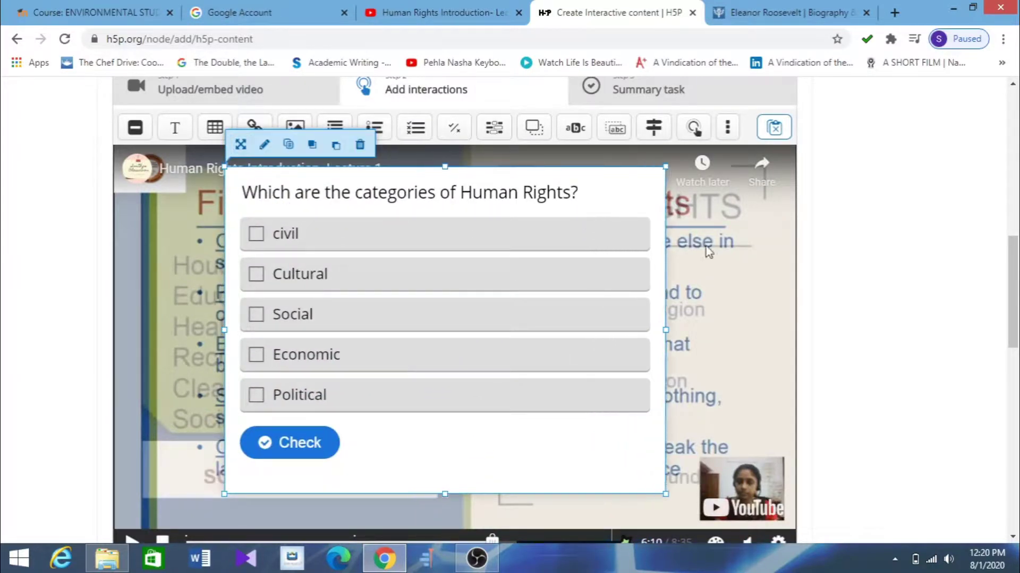
left_click(763, 318)
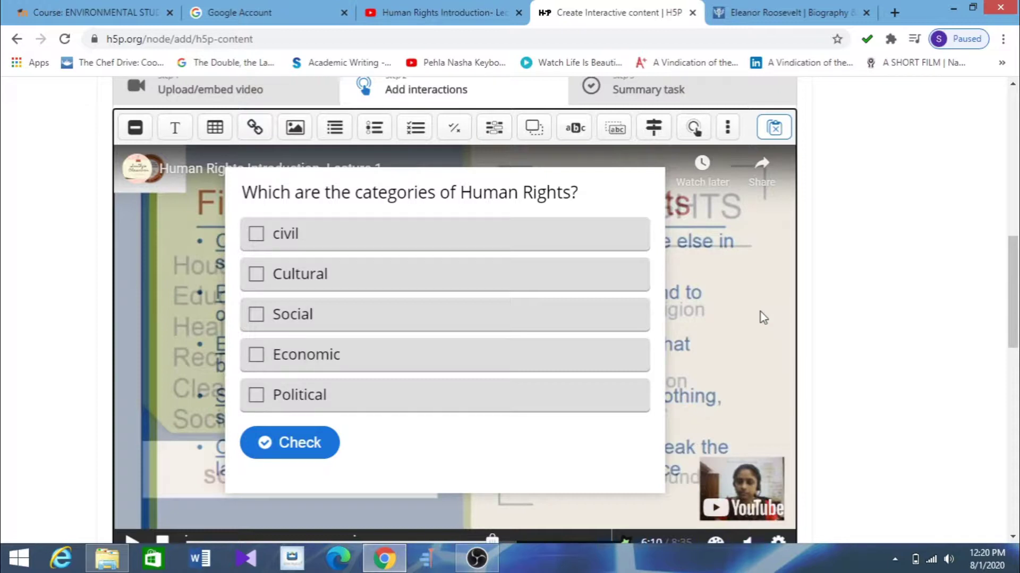
Save the "Human Rights Part 1" interactive content
left_click(113, 286)
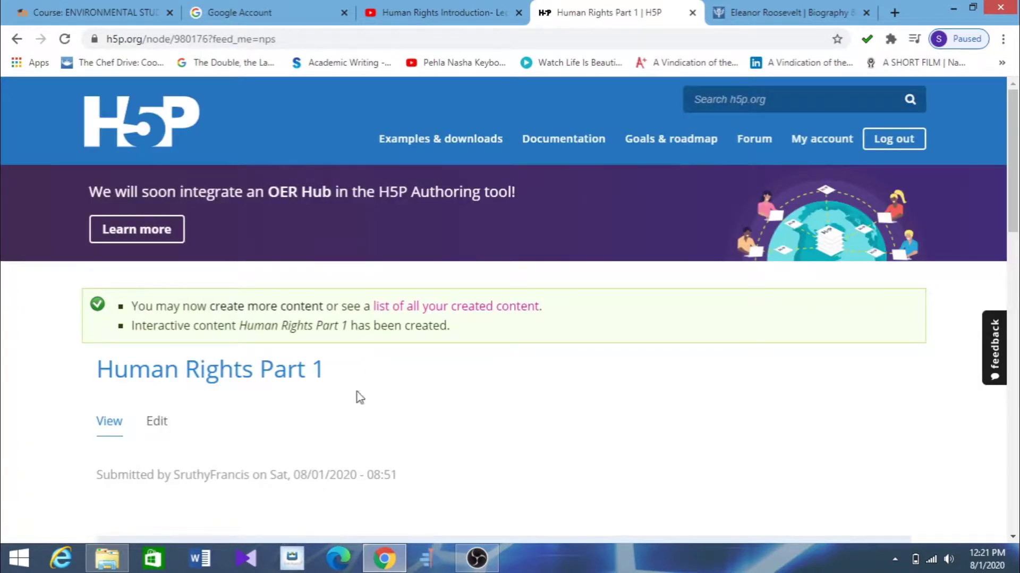
Play the saved interactive video from the beginning with its sound muted to check the text poster
scroll(567, 384, "down", 3)
scroll(567, 383, "down", 6)
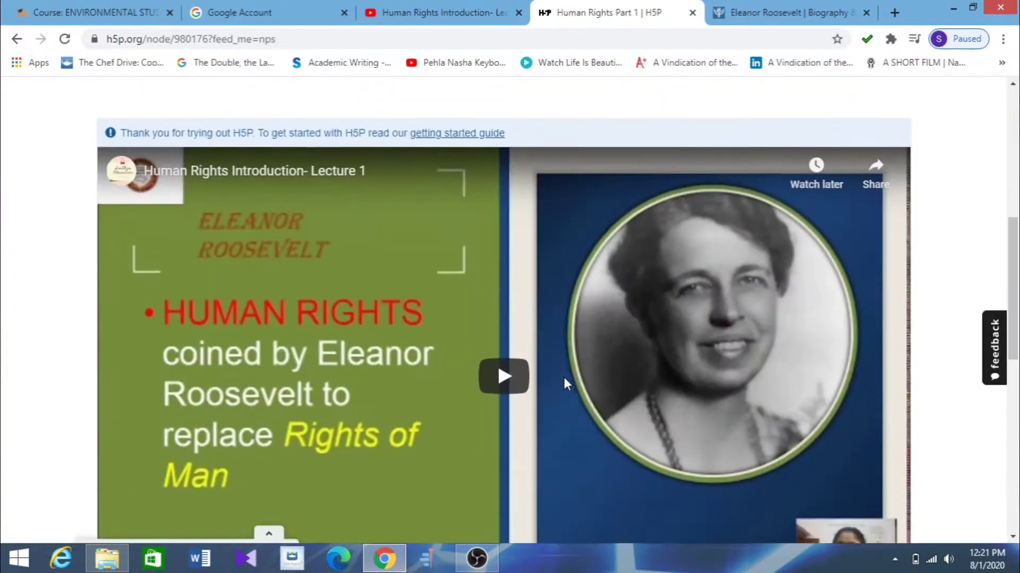
scroll(565, 384, "up", 6)
scroll(313, 263, "down", 2)
scroll(314, 262, "down", 5)
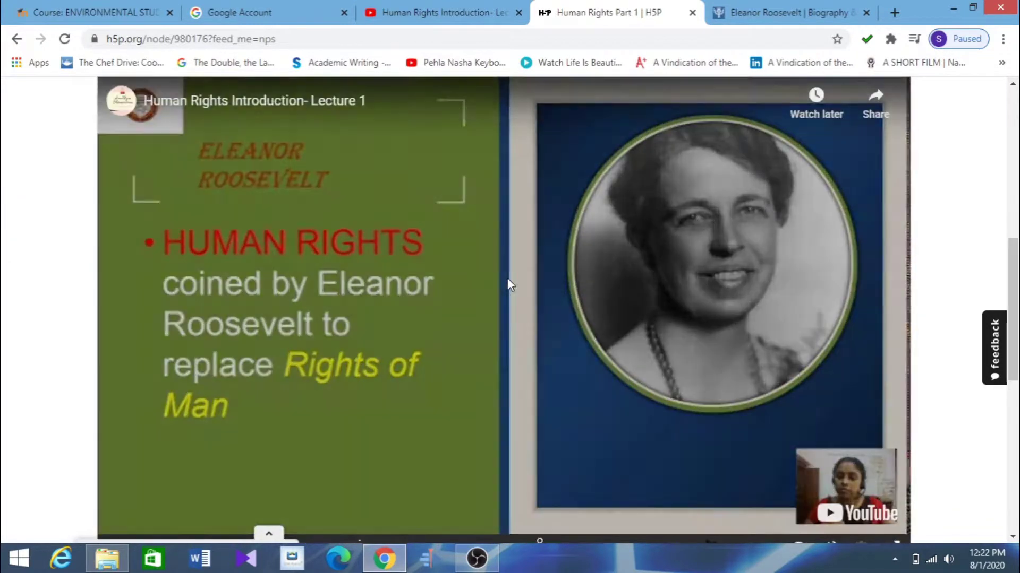
left_click(507, 279)
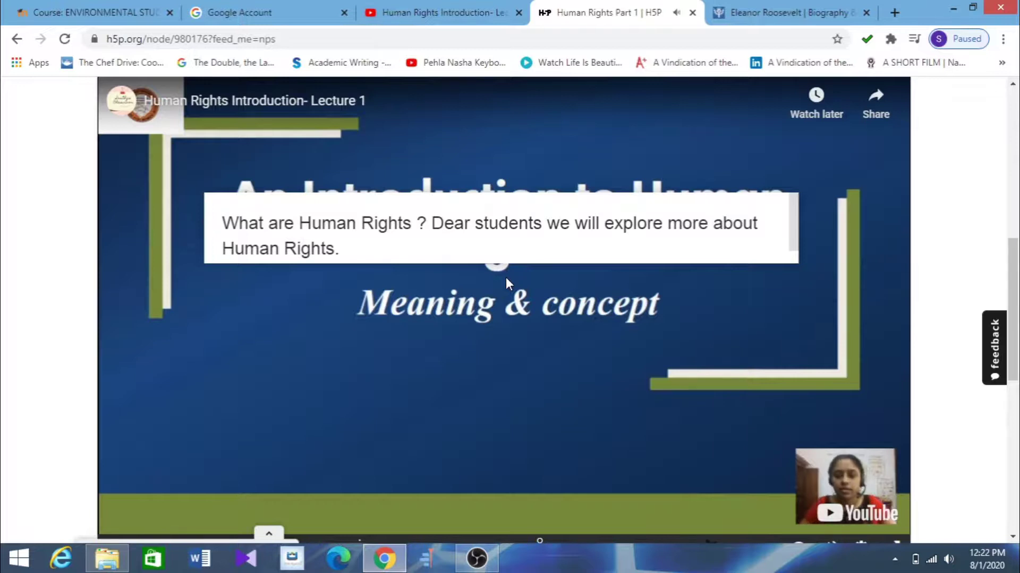
scroll(865, 495, "down", 2)
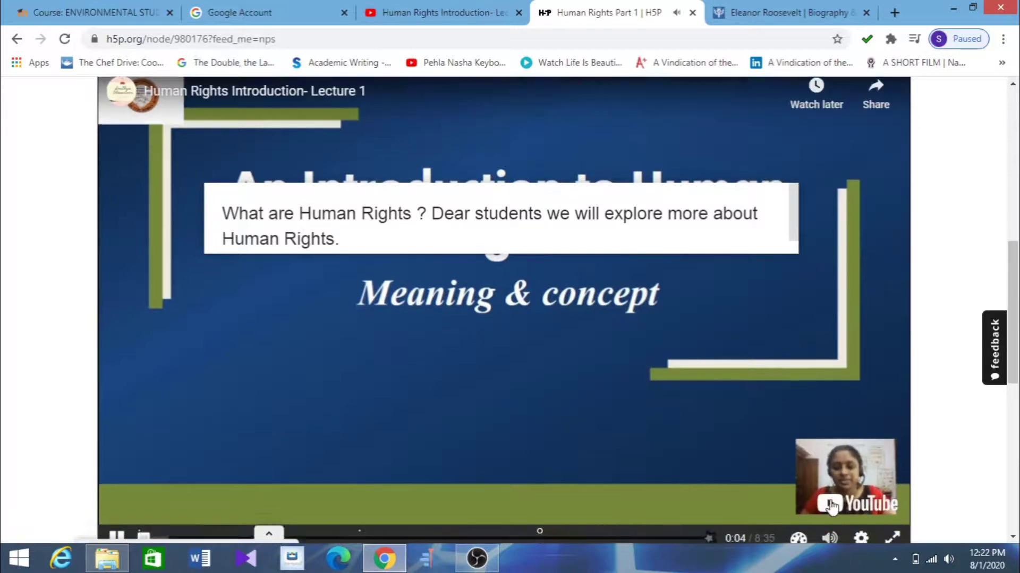
left_click(833, 475)
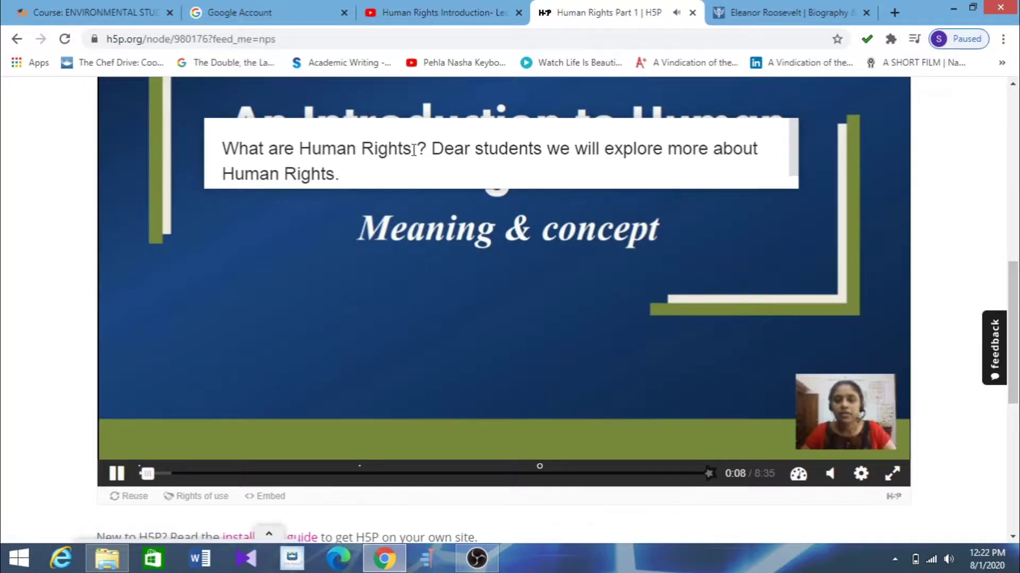